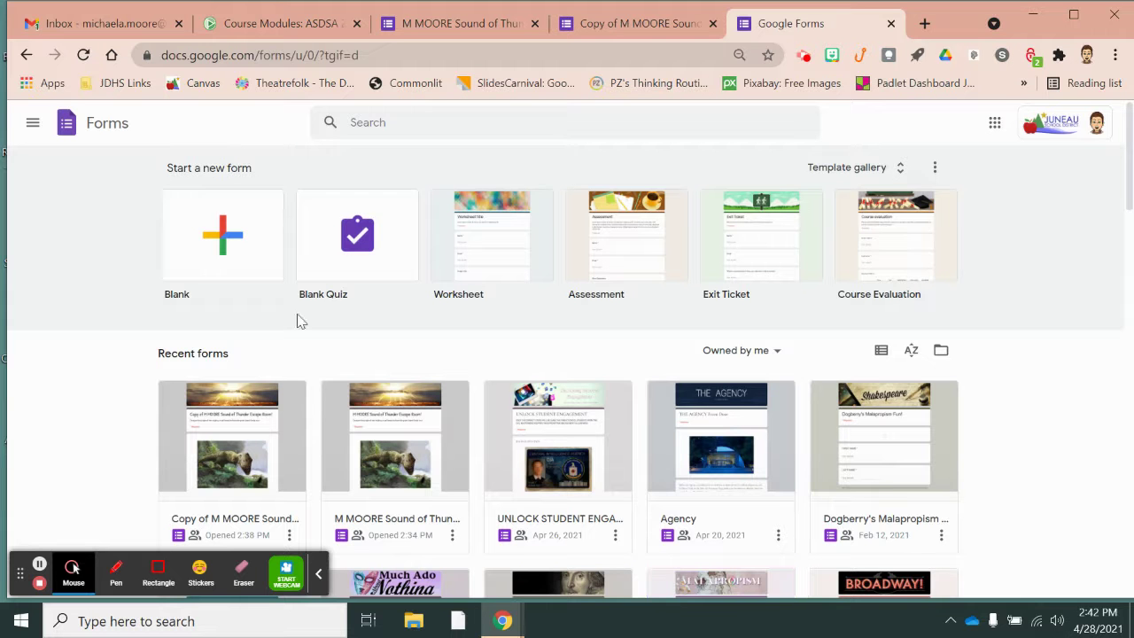
Create a new blank form and title it "Hey"
left_click(229, 239)
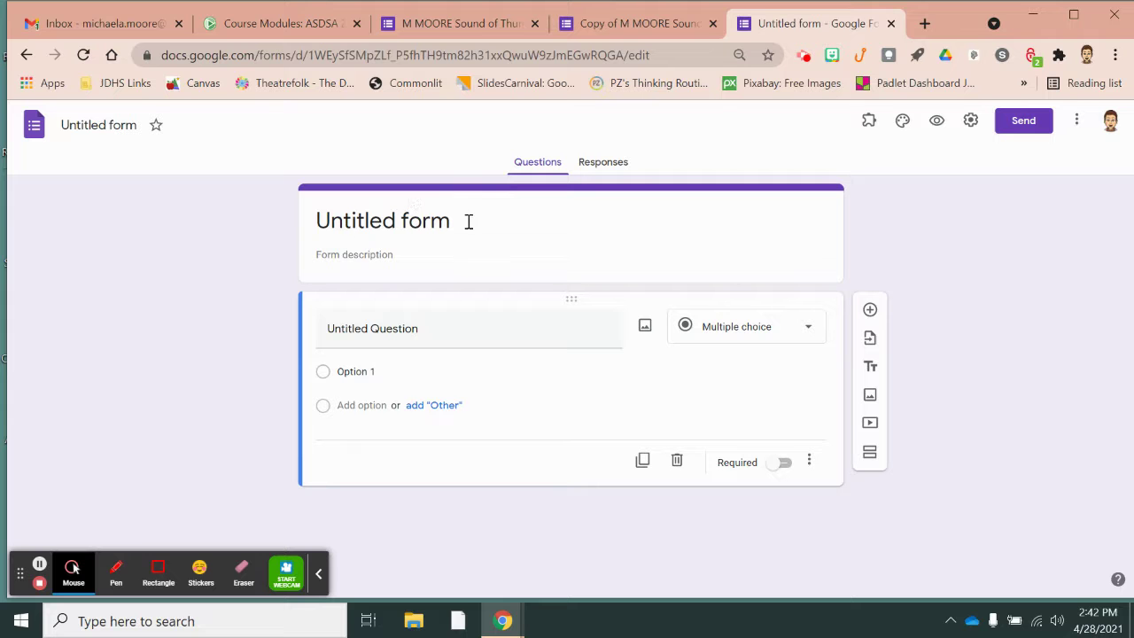
left_click(363, 222)
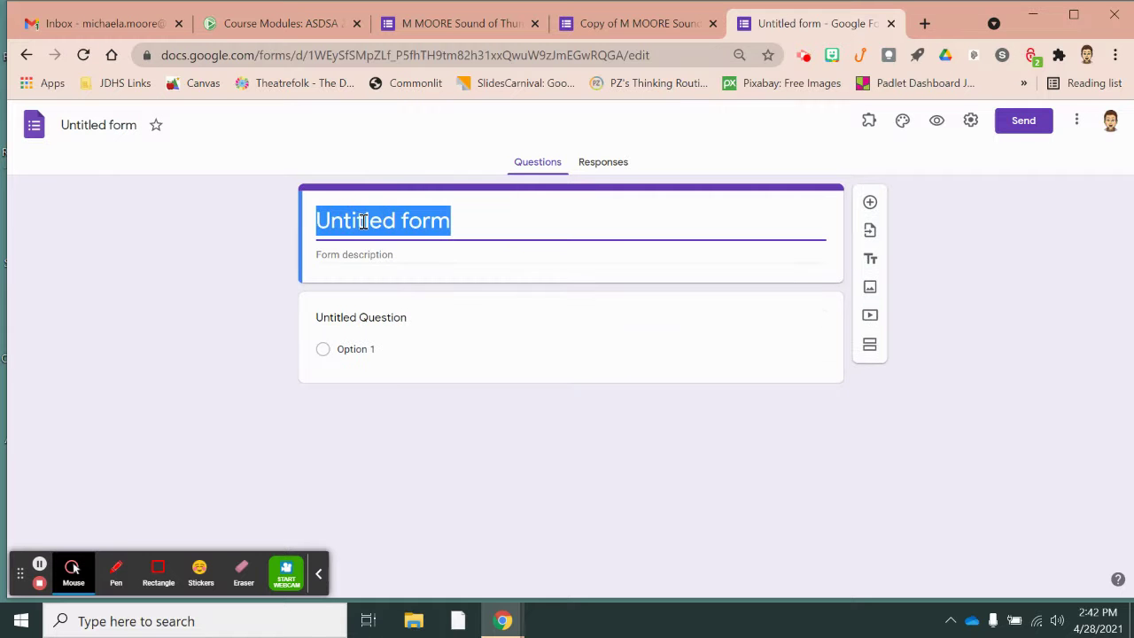
type("Hey")
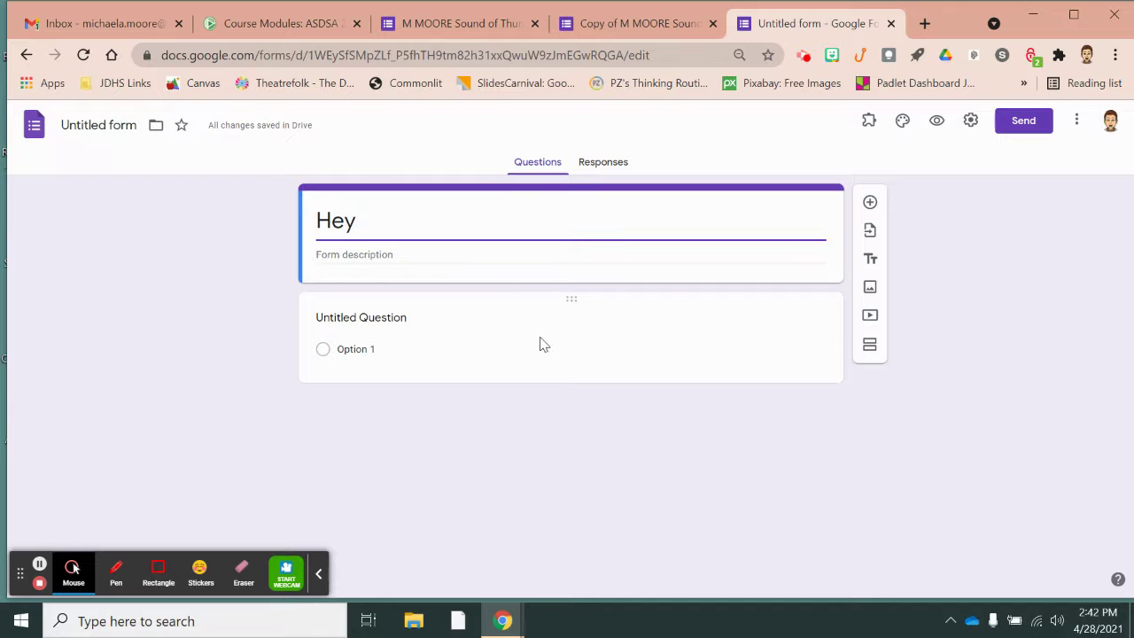
Insert "?alkdflskdfjlksdjflsdjflksjf" before the first question's text, name its option "slkdfhklsjdfoeirj" and make the question required
left_click(408, 332)
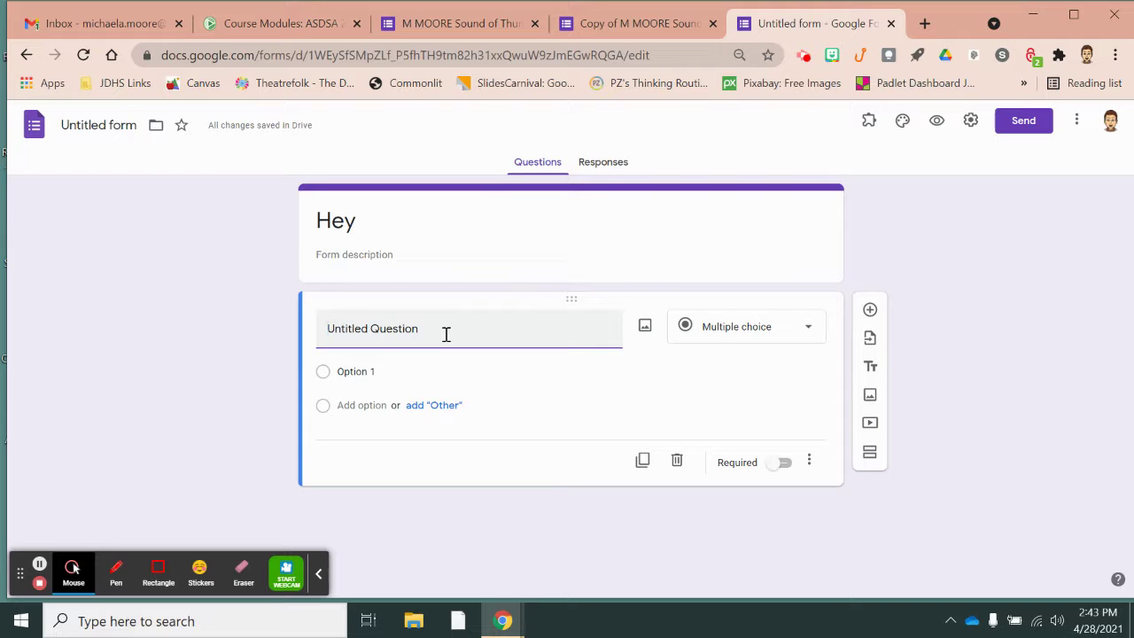
type("?alkdflskdfjlksdjflsdjflksjf")
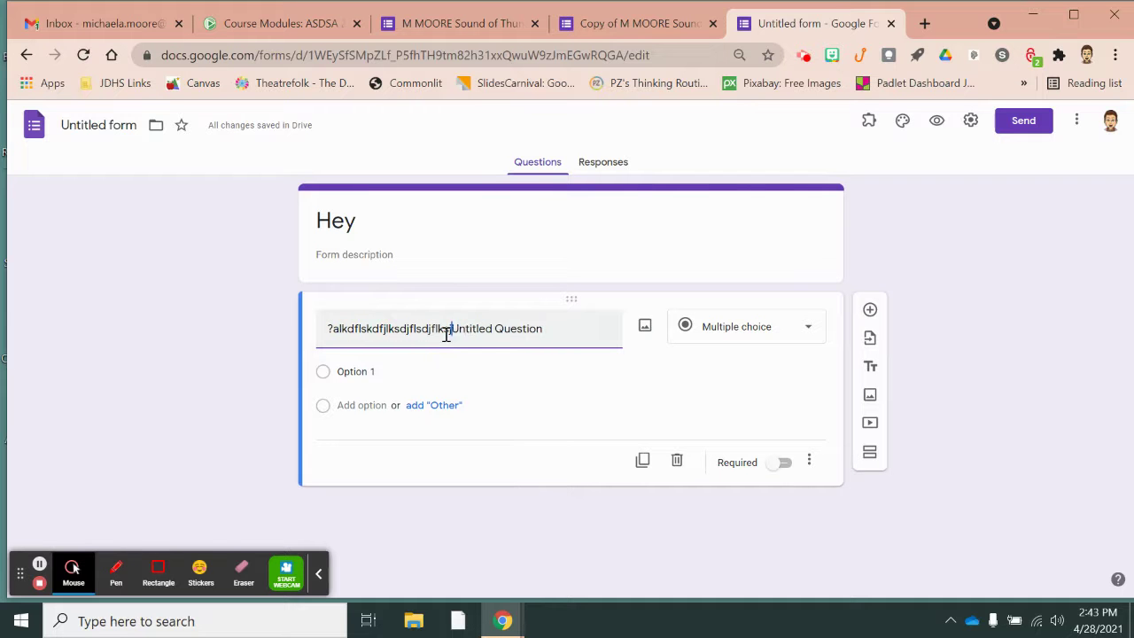
left_click(360, 370)
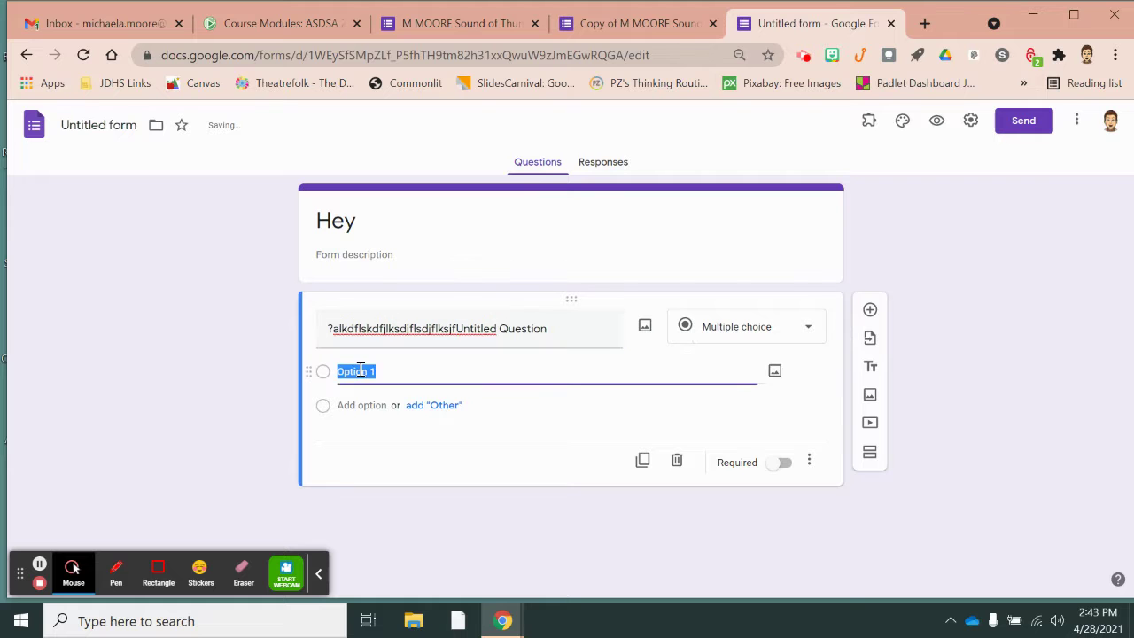
type("slkdfjklsjdfoeirj")
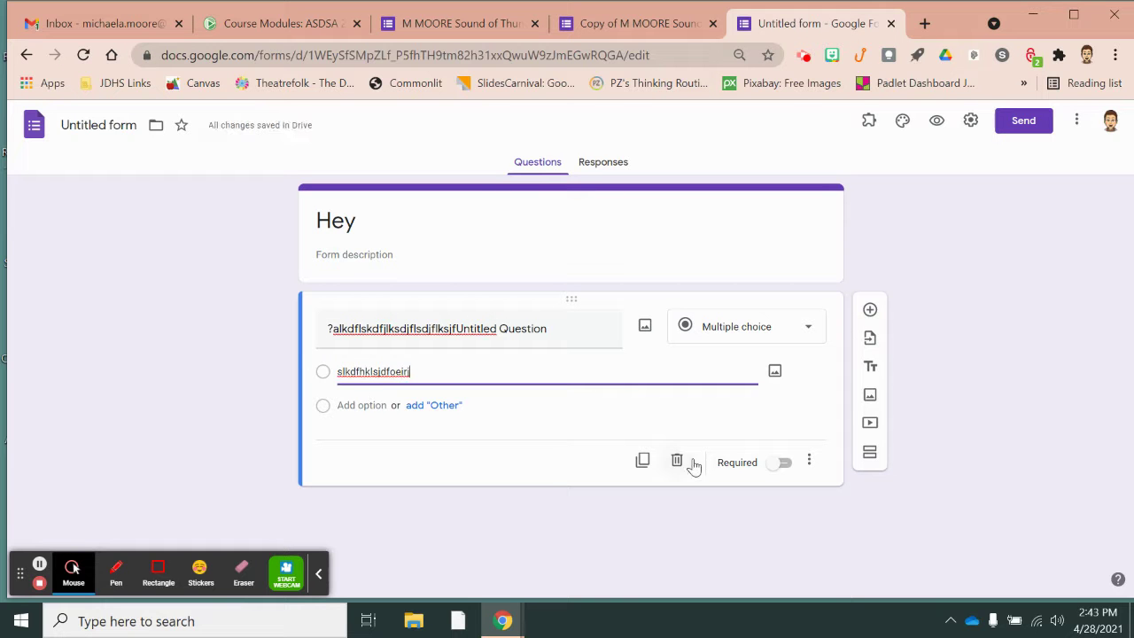
left_click(776, 471)
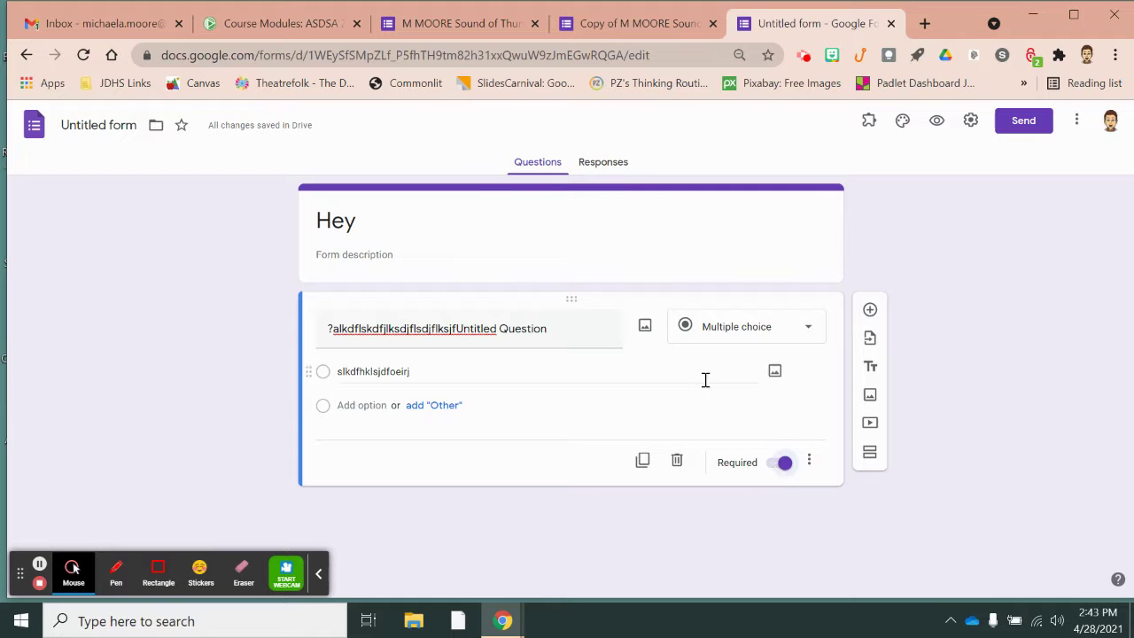
Duplicate the required question, then add a blank multiple-choice question below the copy and view the available question types
left_click(642, 462)
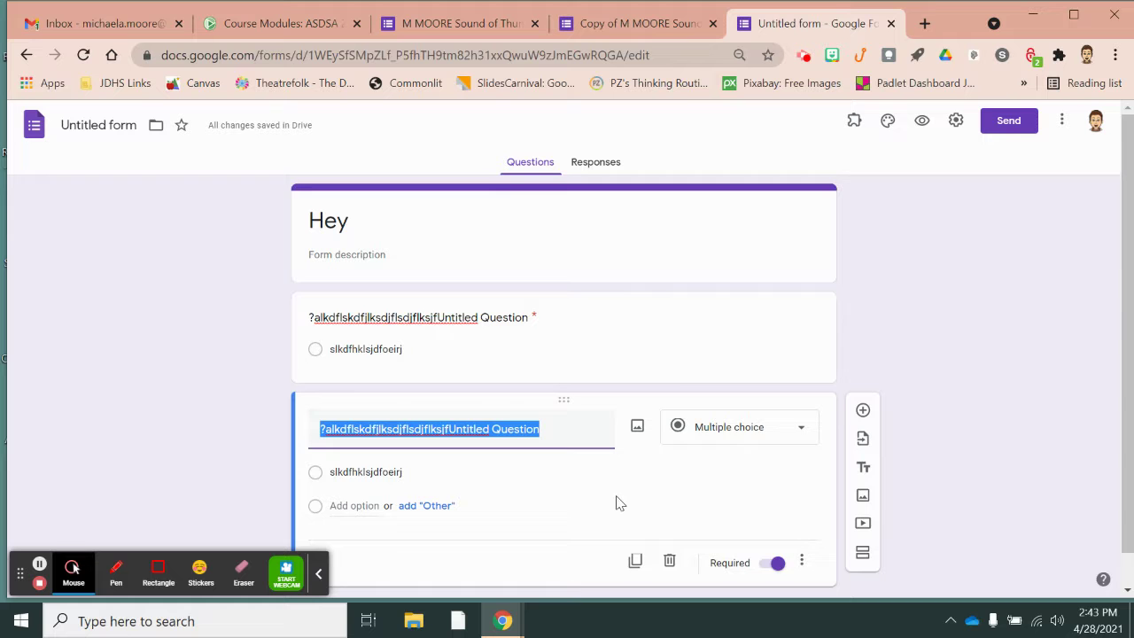
scroll(615, 501, "down", 1)
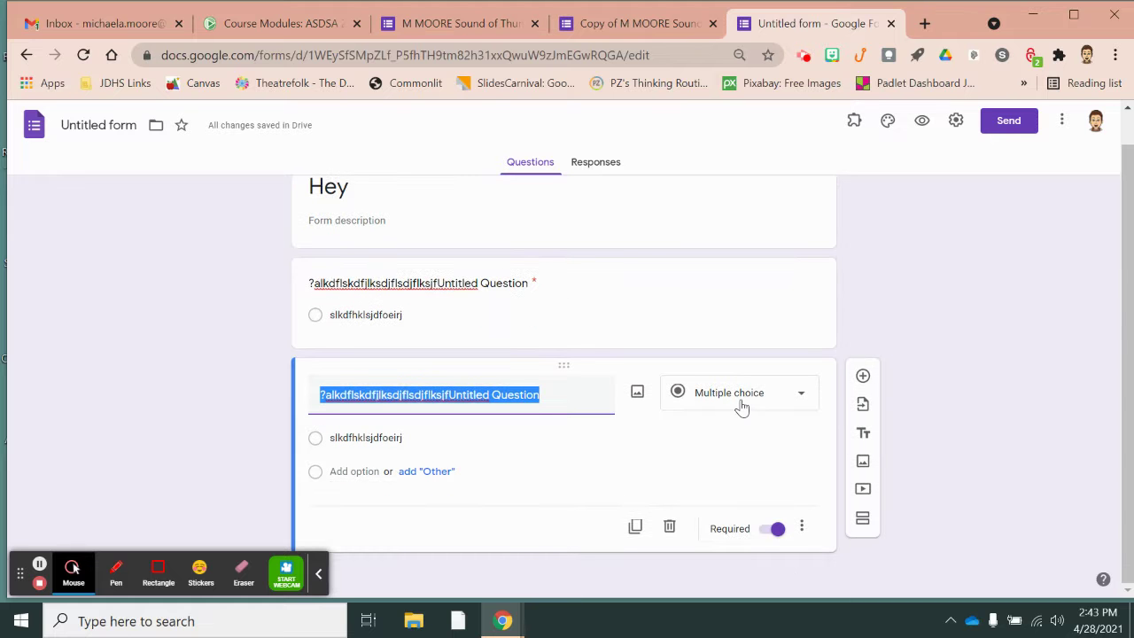
left_click(864, 378)
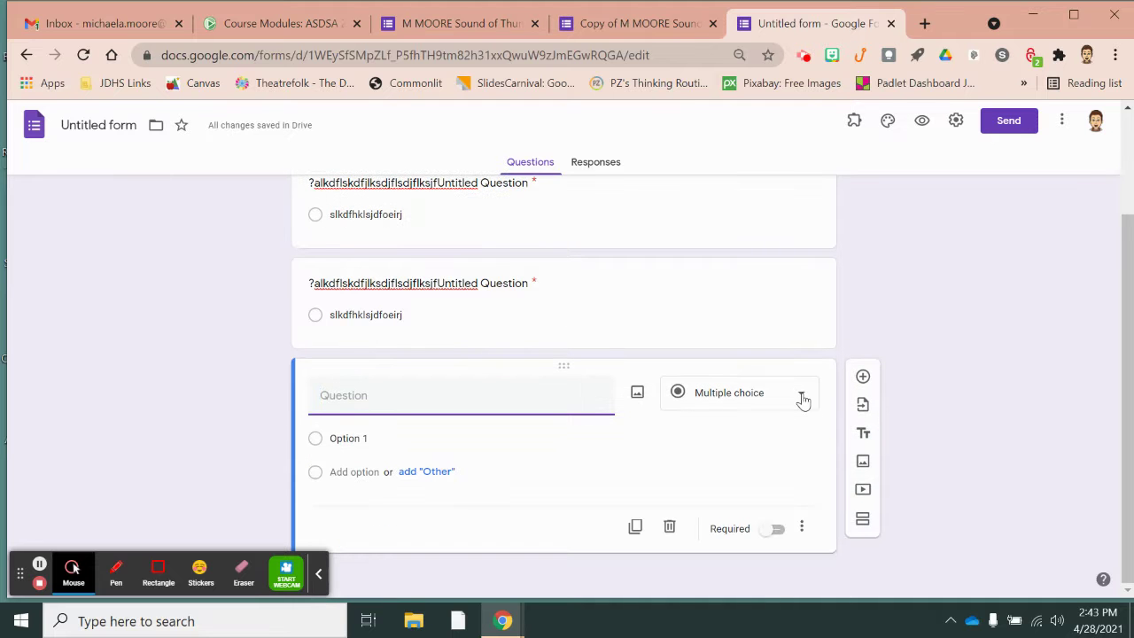
left_click(800, 398)
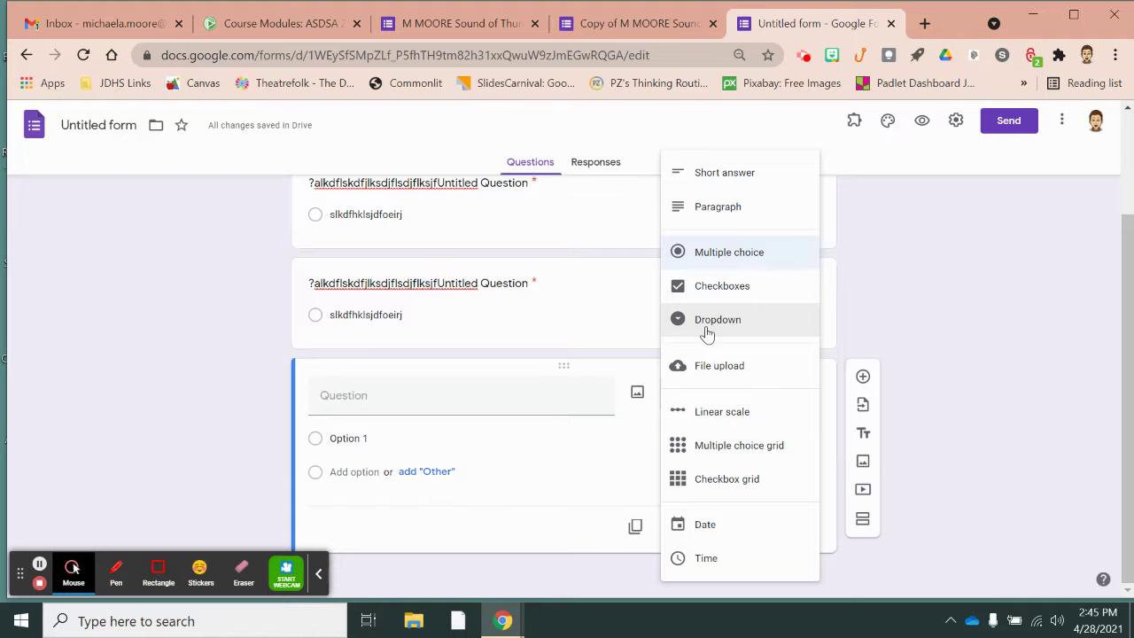
left_click(919, 326)
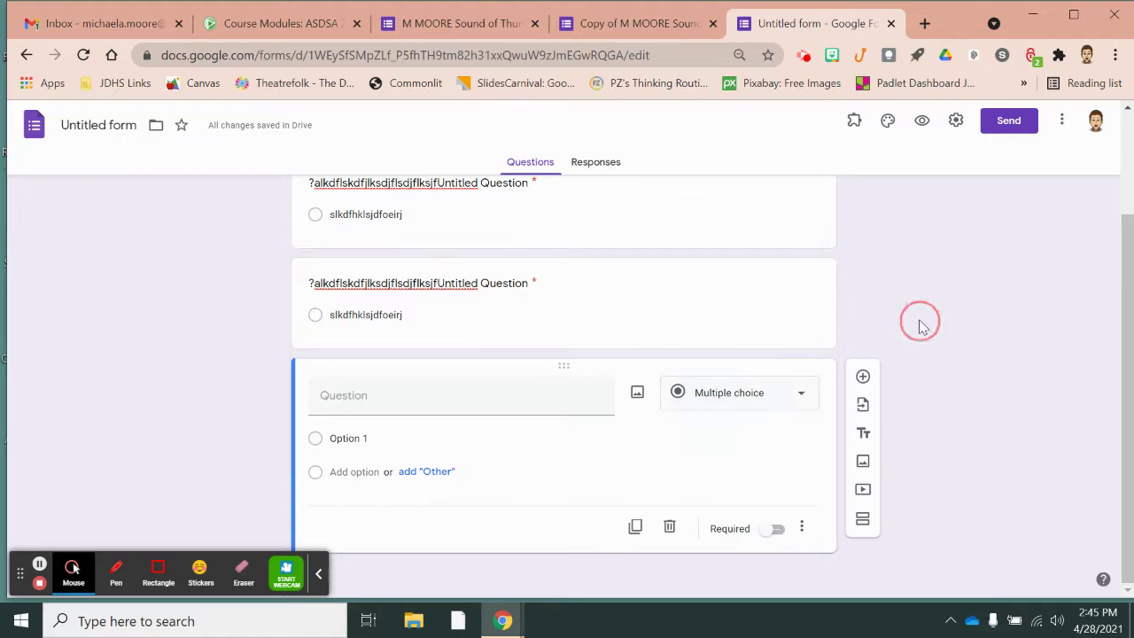
Add a new section after the blank question and look over the form's two sections
left_click(863, 521)
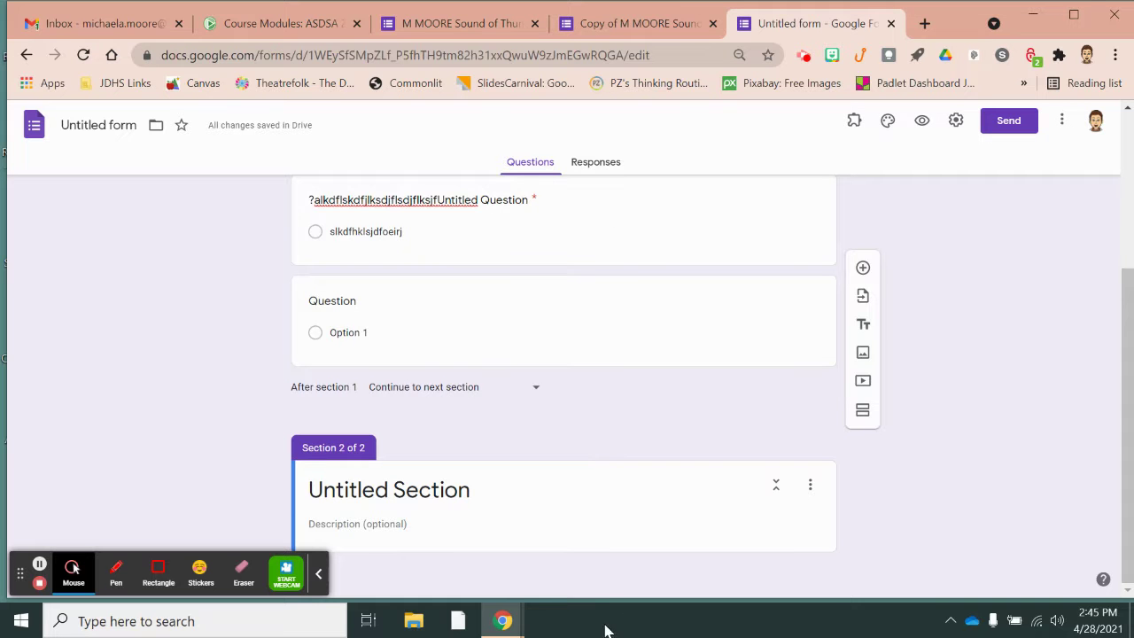
scroll(633, 285, "up", 3)
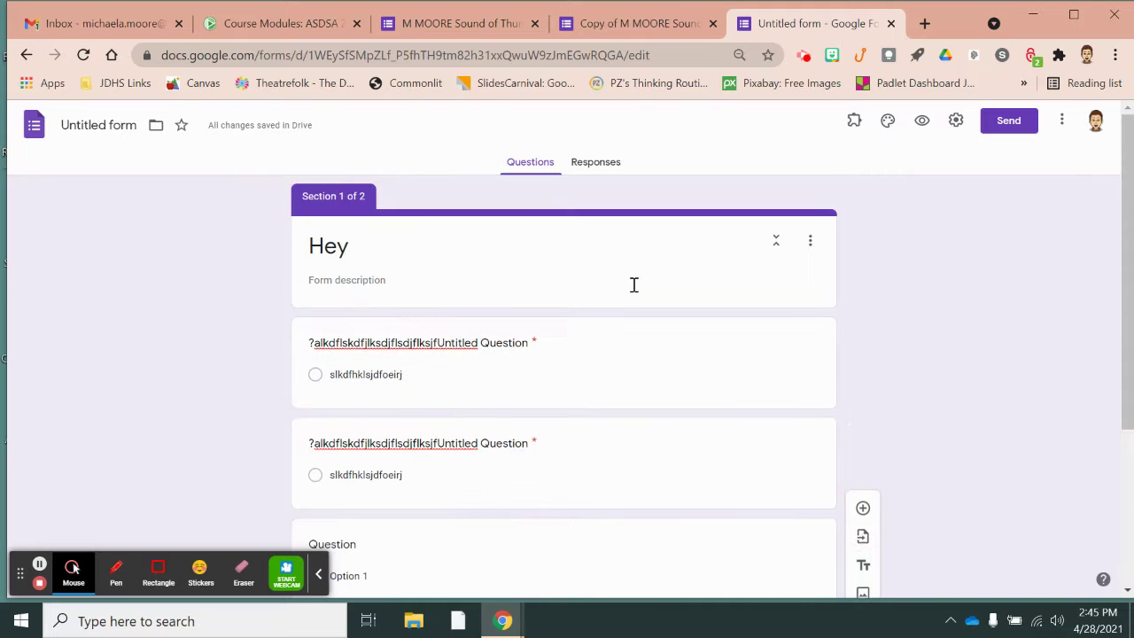
scroll(634, 288, "down", 2)
scroll(633, 291, "down", 1)
scroll(633, 291, "up", 2)
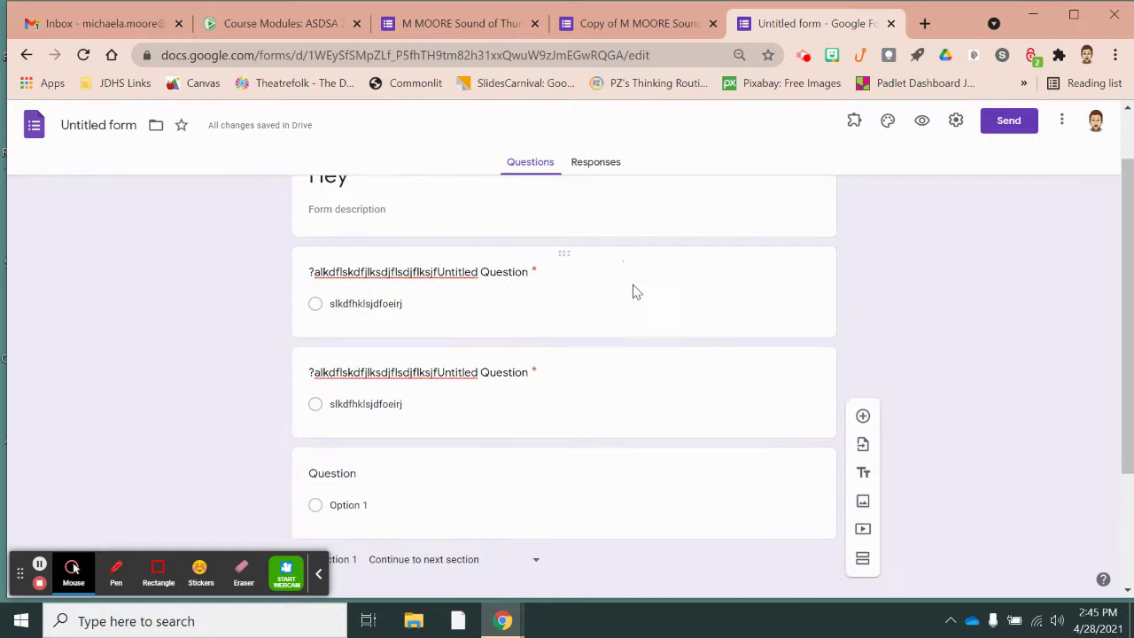
scroll(633, 290, "down", 3)
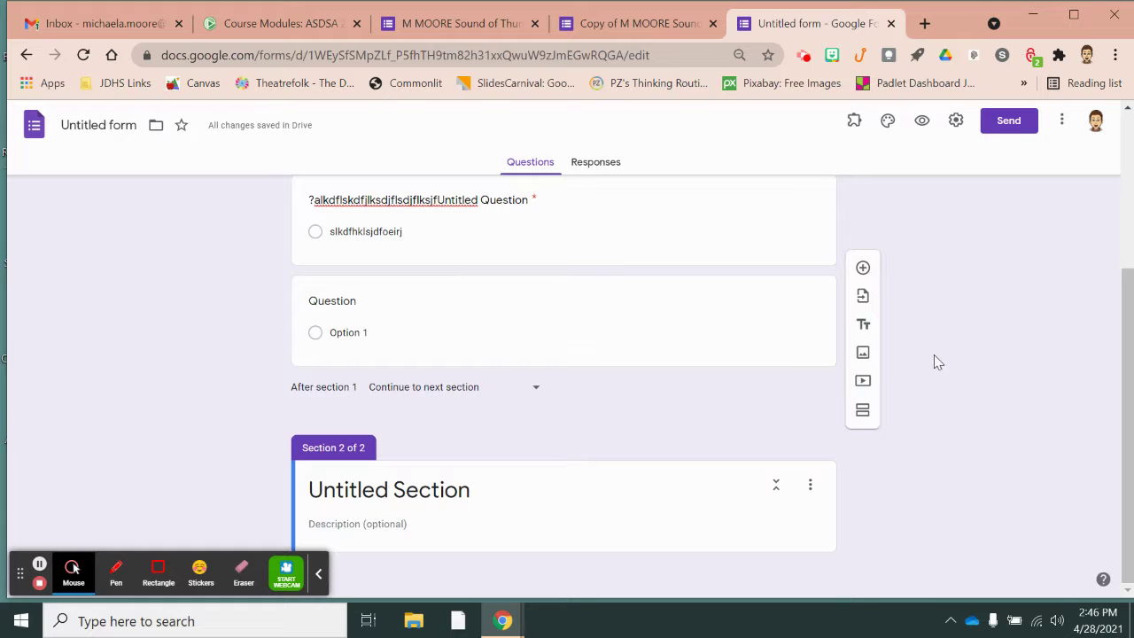
Add a title and description block to section 2, titled "sldkflksjdf;l" with the description "lksdjflskdjflskjdflksjdfljwoierldjflskjf"
left_click(868, 328)
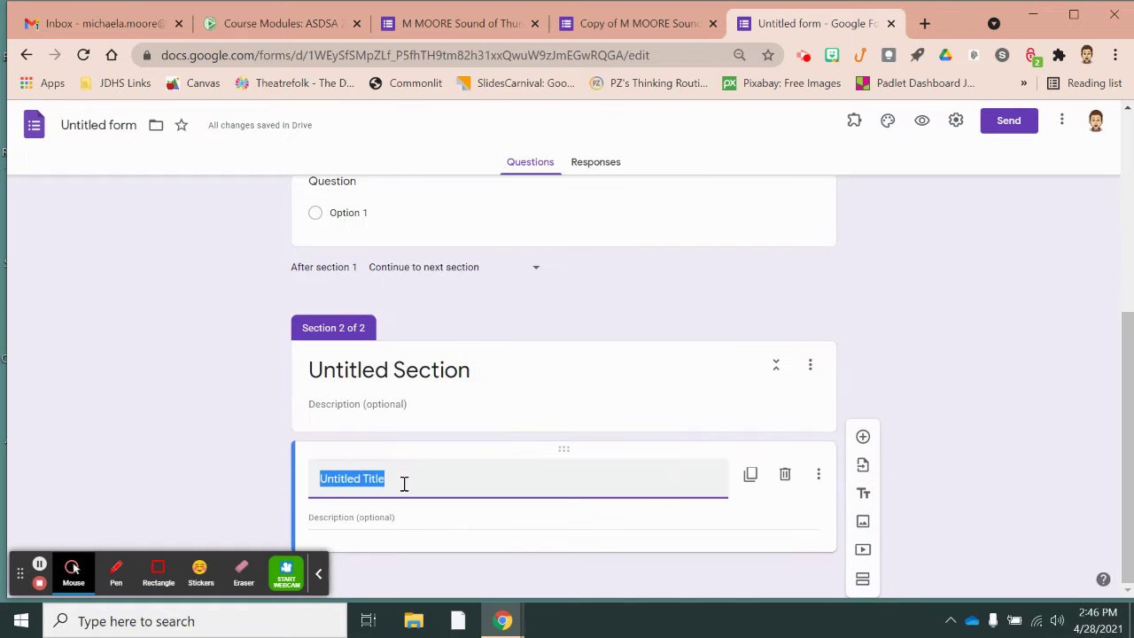
type("sldkflksjdf;l")
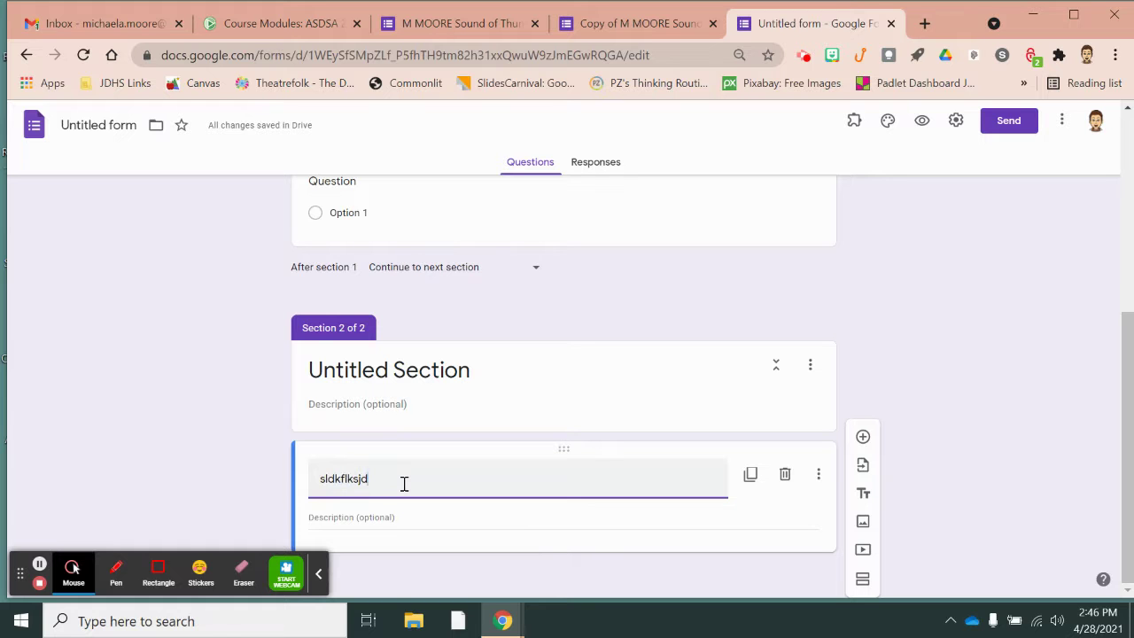
left_click(398, 520)
type("lksdjflskdjflskjdflksjdfljwoierldjflskjf")
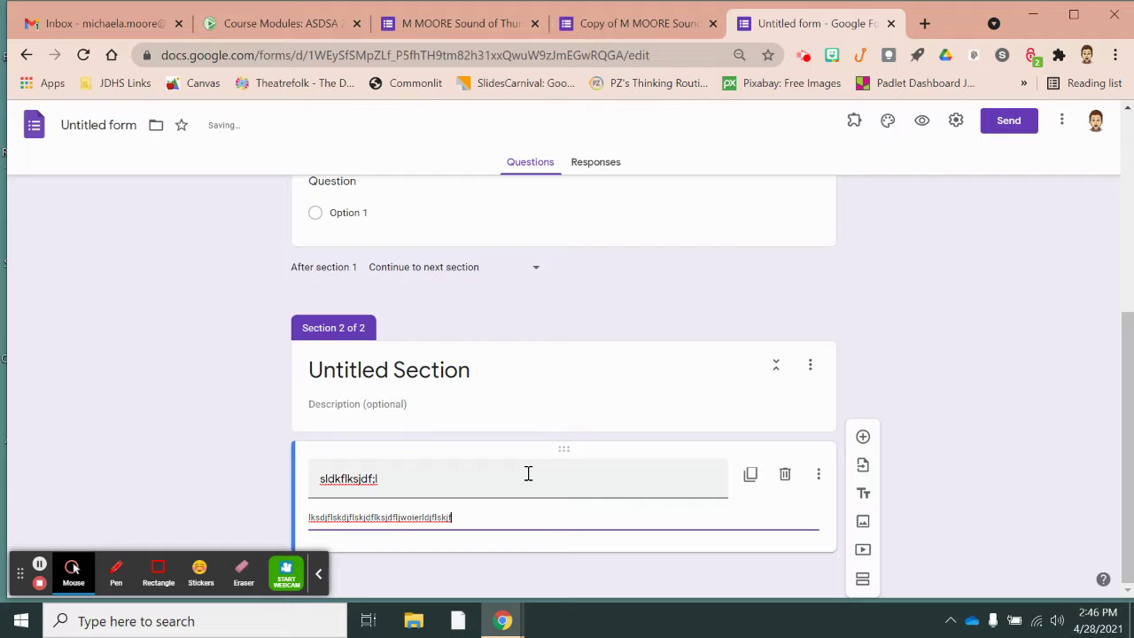
Insert the image file "$_57" from the Desktop below the text block in section 2
left_click(863, 524)
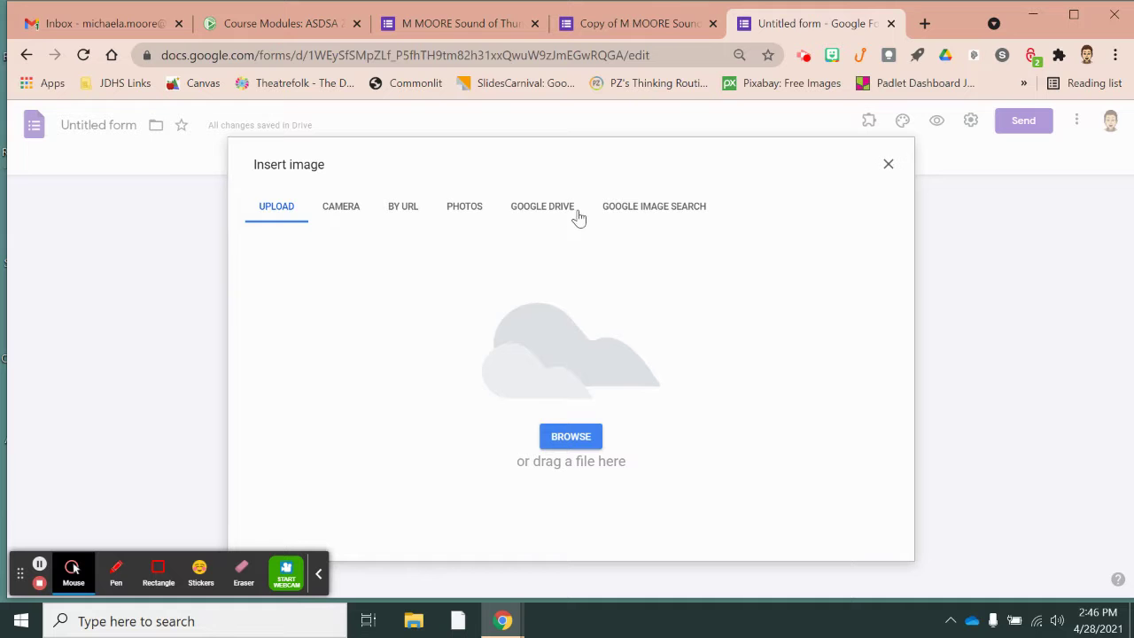
left_click(888, 168)
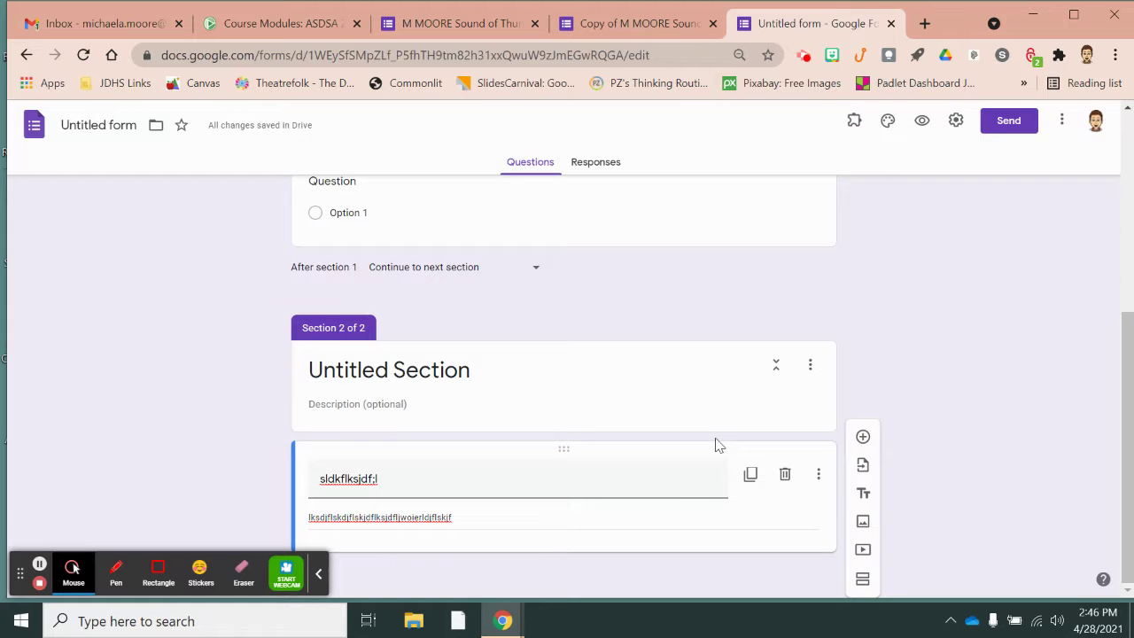
left_click(863, 523)
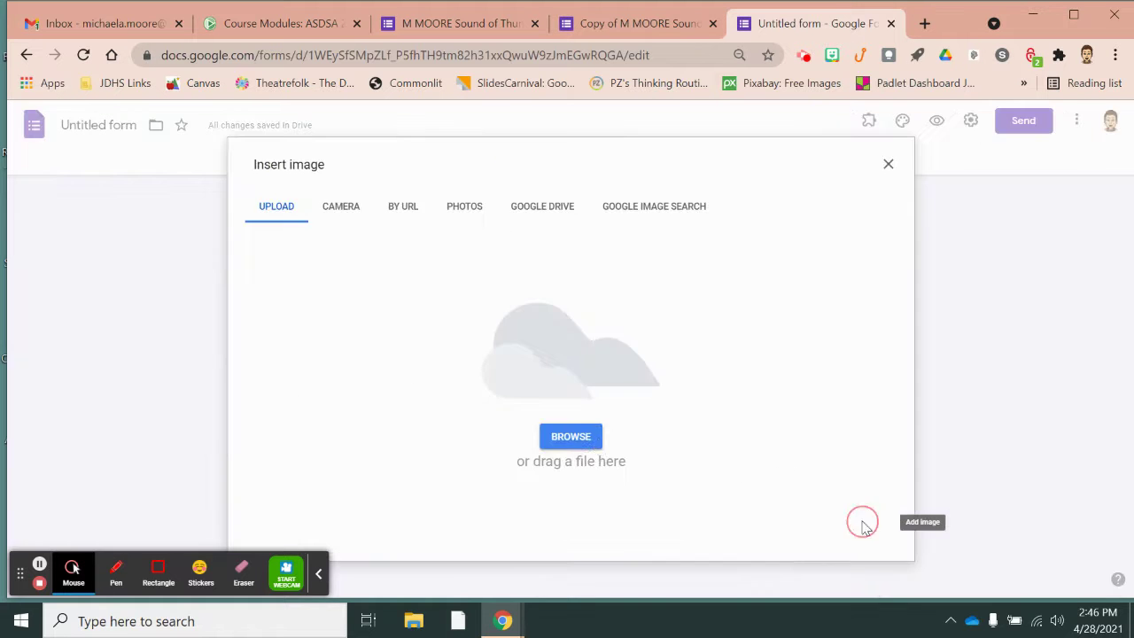
left_click(570, 435)
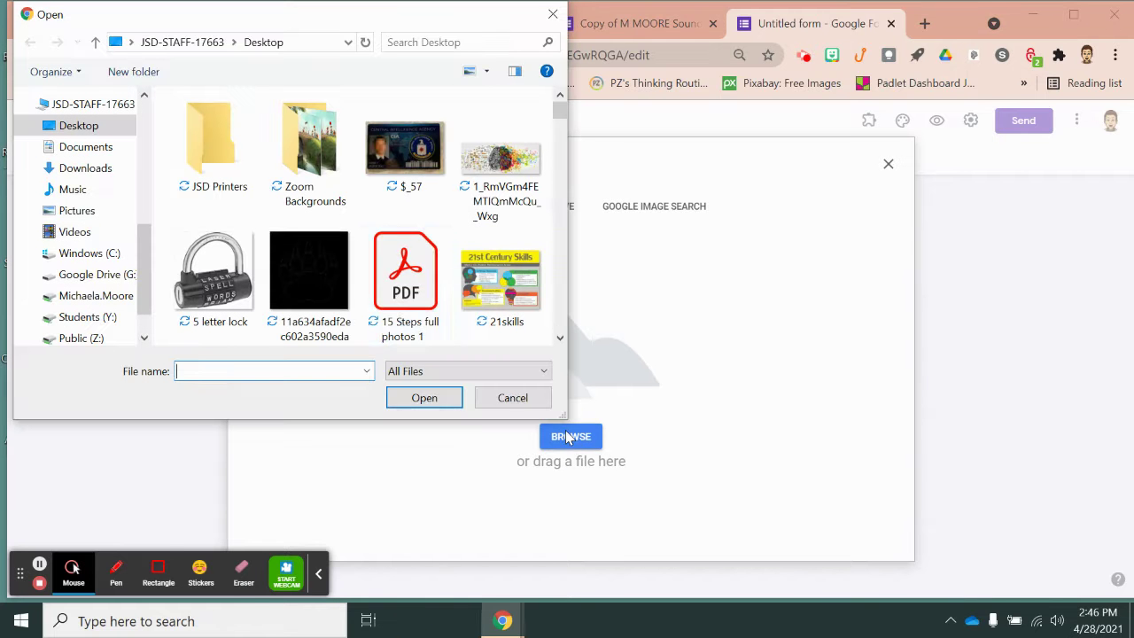
left_click(410, 158)
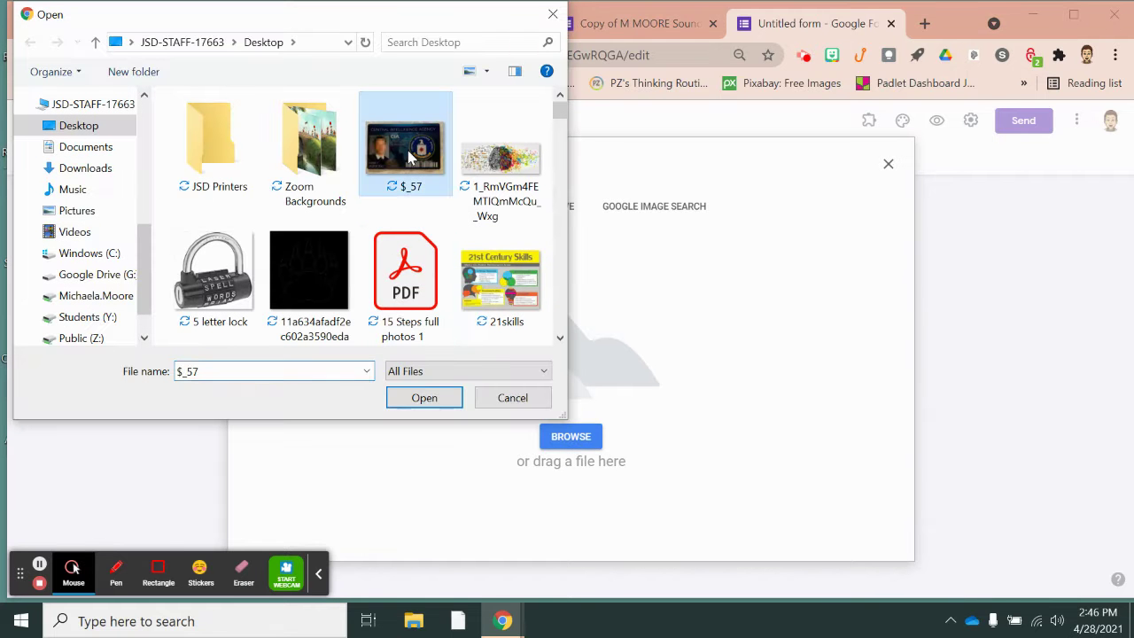
left_click(433, 398)
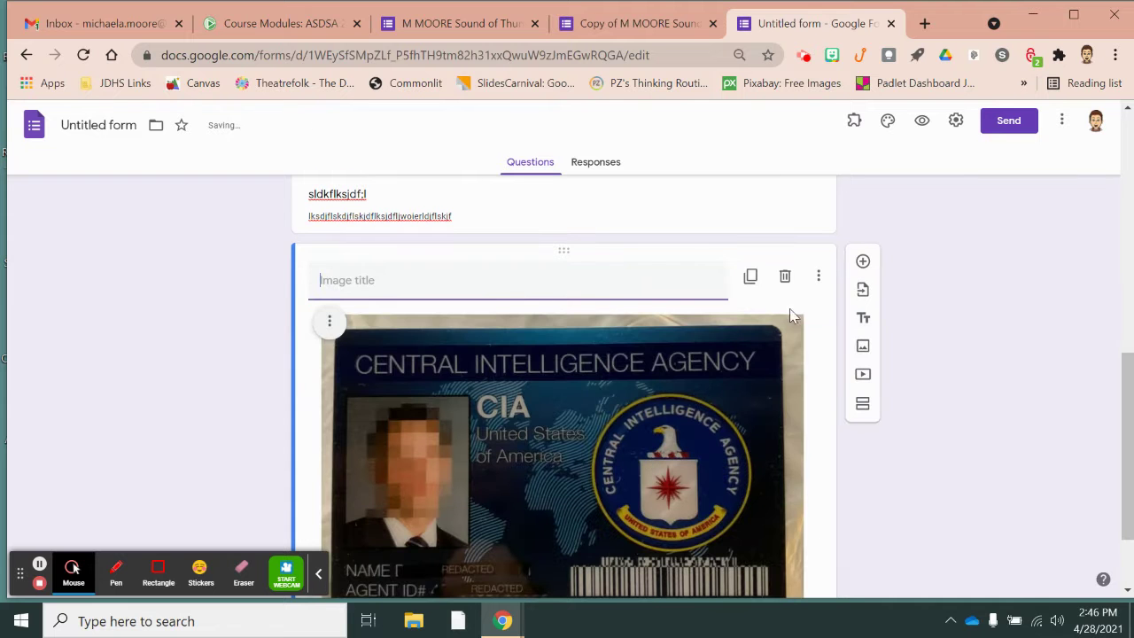
Center-align the CIA badge image and shrink it proportionally from its corner
left_click(330, 325)
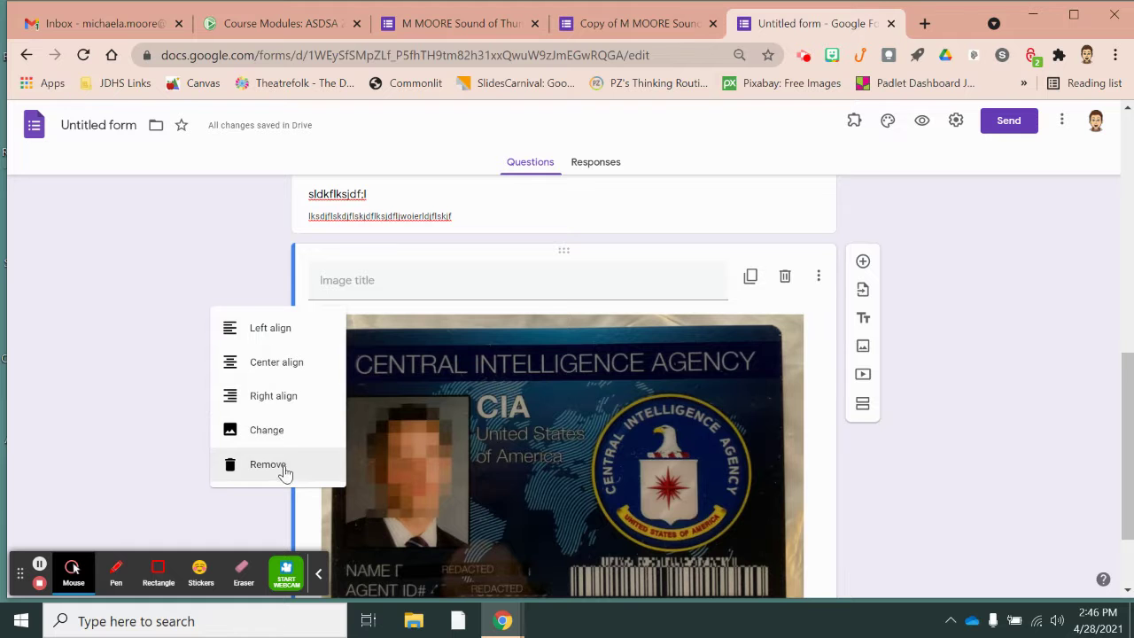
left_click(291, 365)
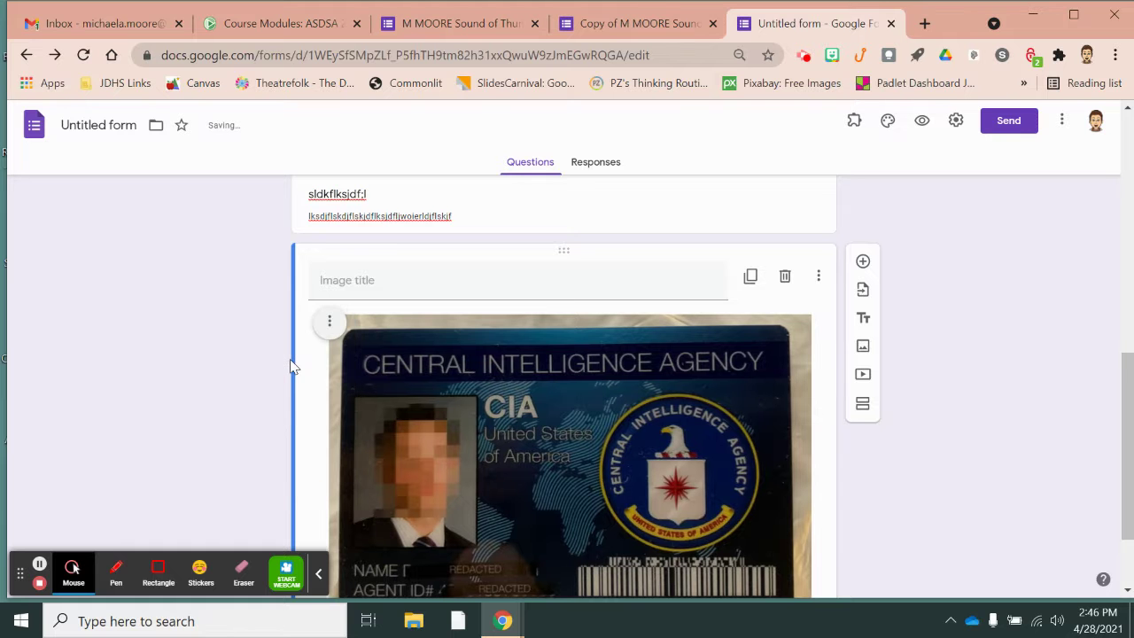
scroll(620, 381, "down", 2)
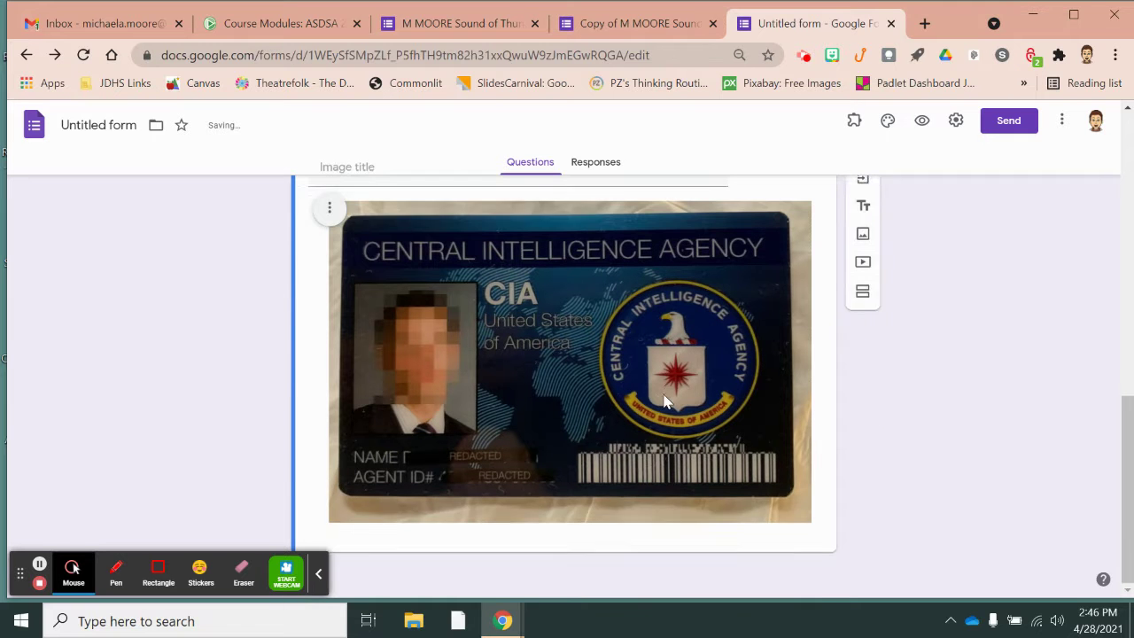
left_click(614, 375)
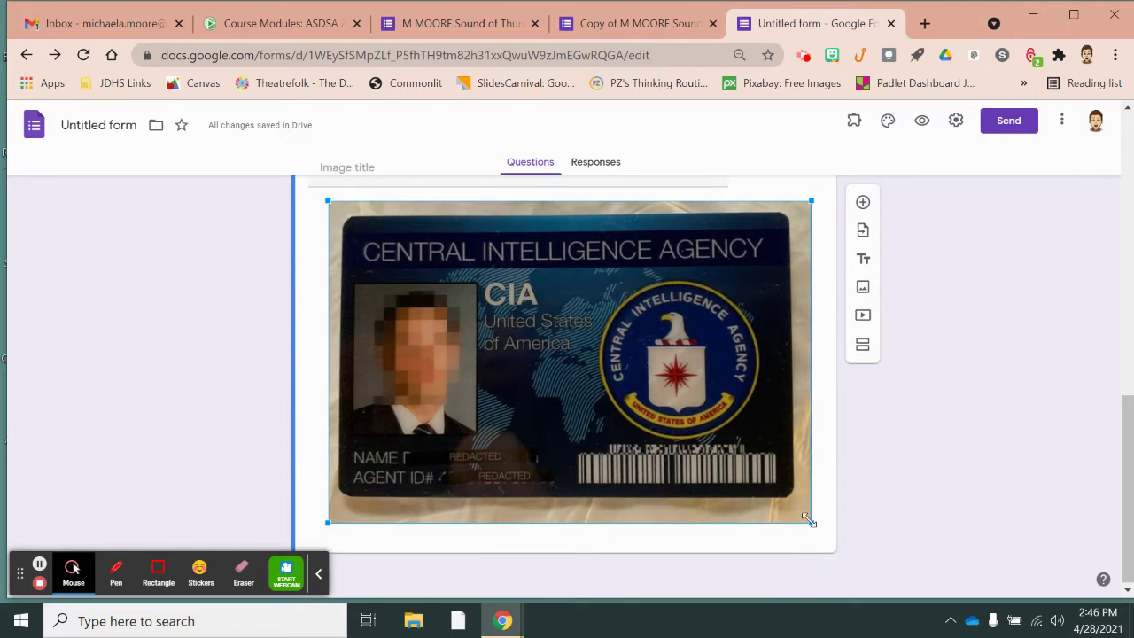
left_click_drag(808, 520, 731, 436)
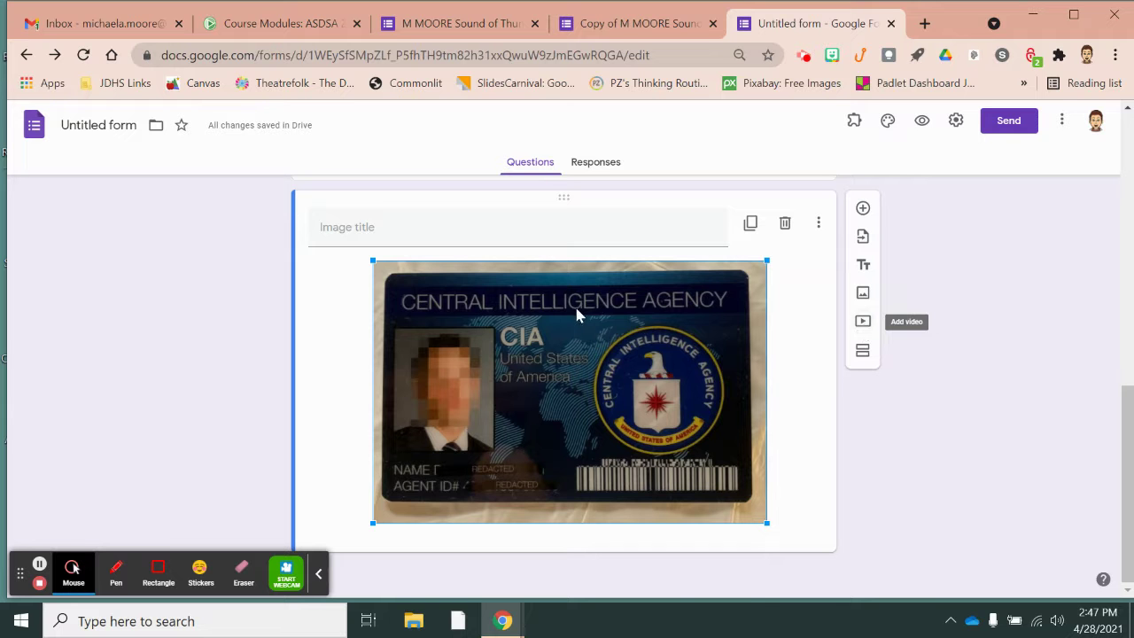
Examine the form's General, Presentation and Quizzes settings, switching "Make this a quiz" on and back off
scroll(576, 310, "up", 7)
scroll(577, 315, "up", 1)
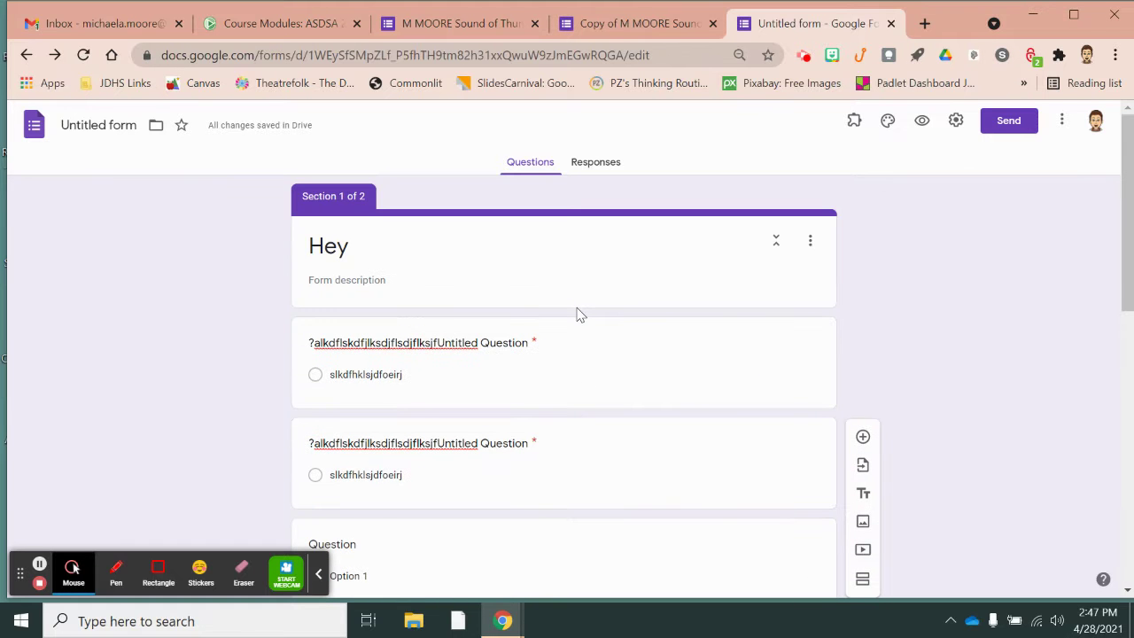
left_click(956, 124)
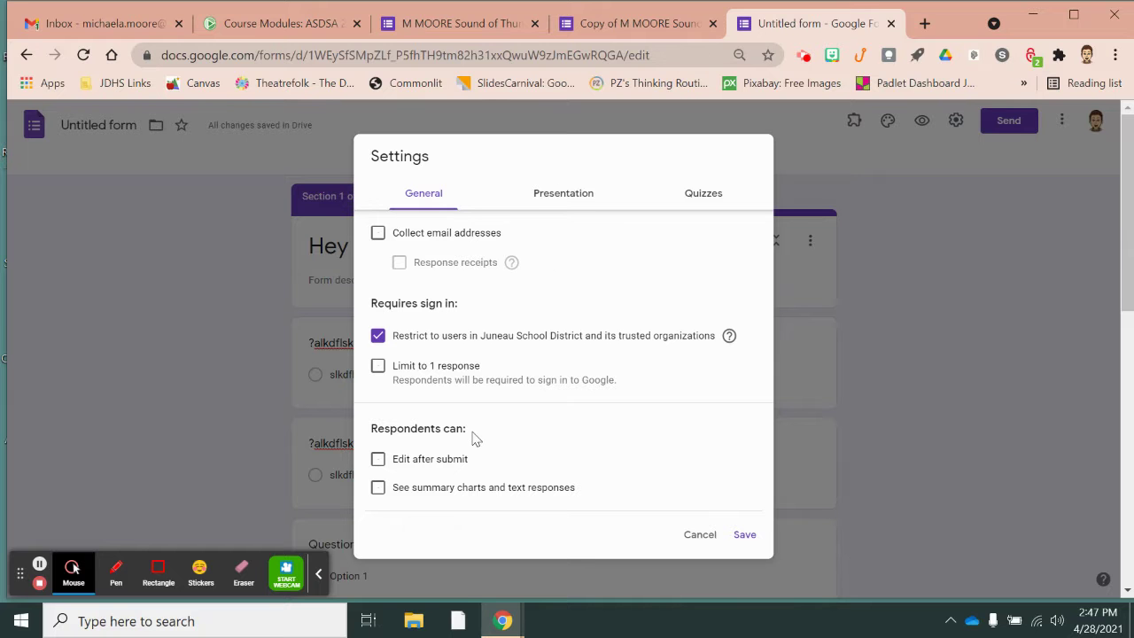
left_click(568, 196)
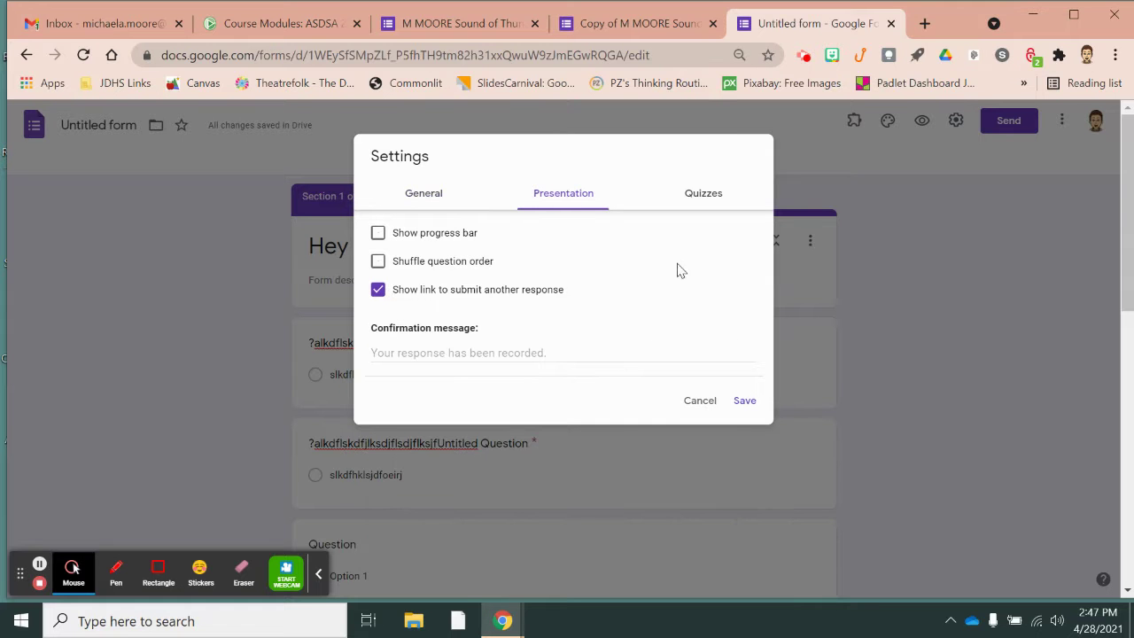
left_click(465, 351)
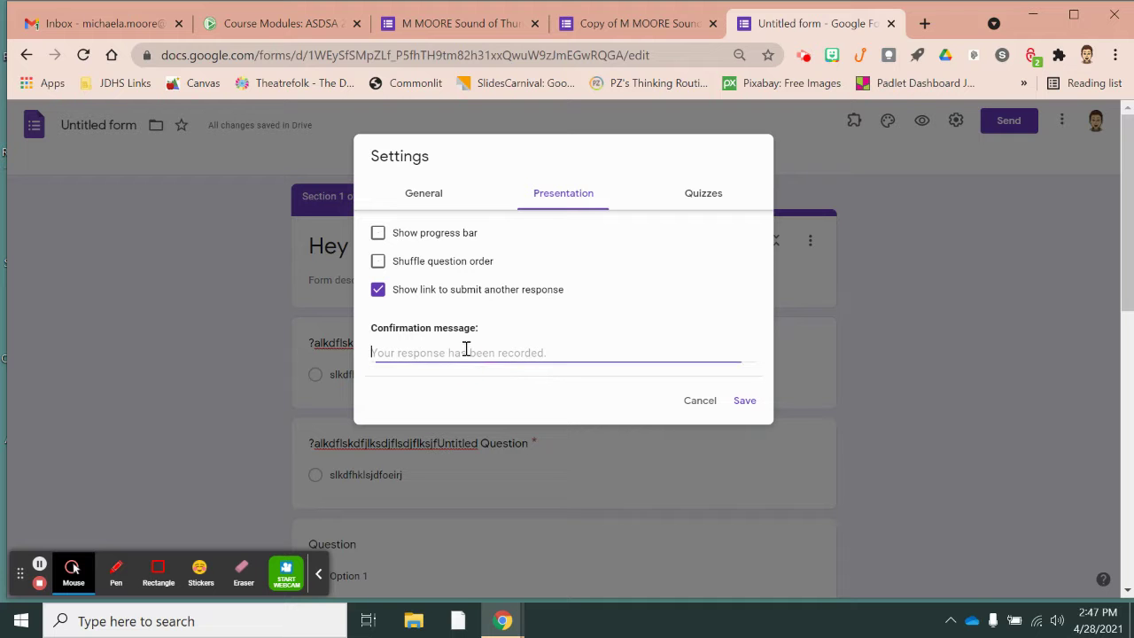
left_click(707, 197)
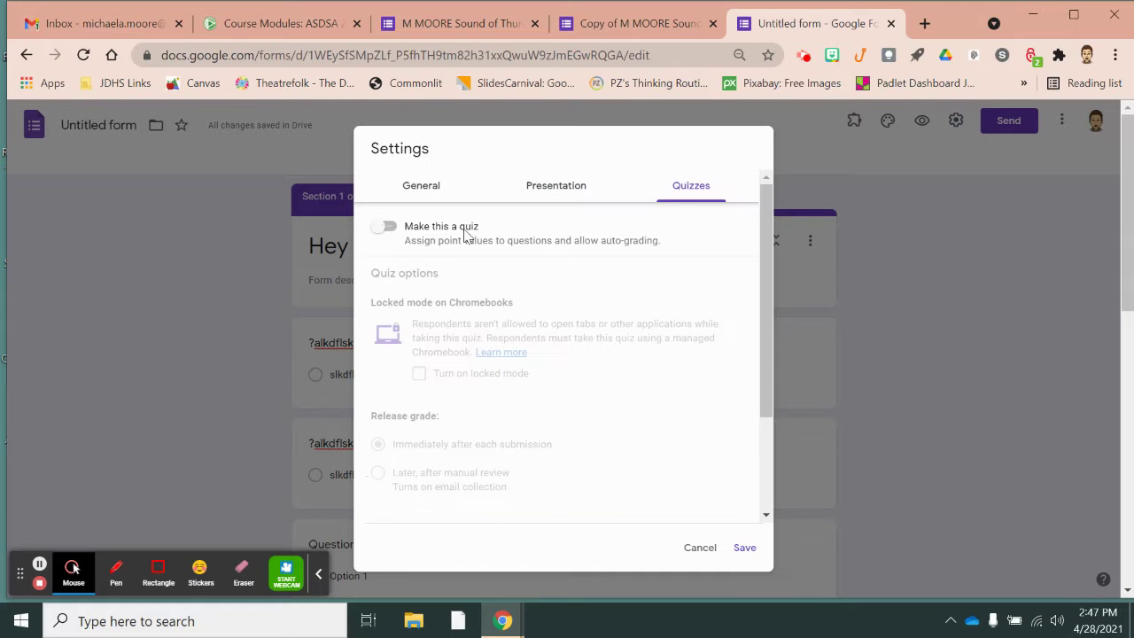
left_click(382, 229)
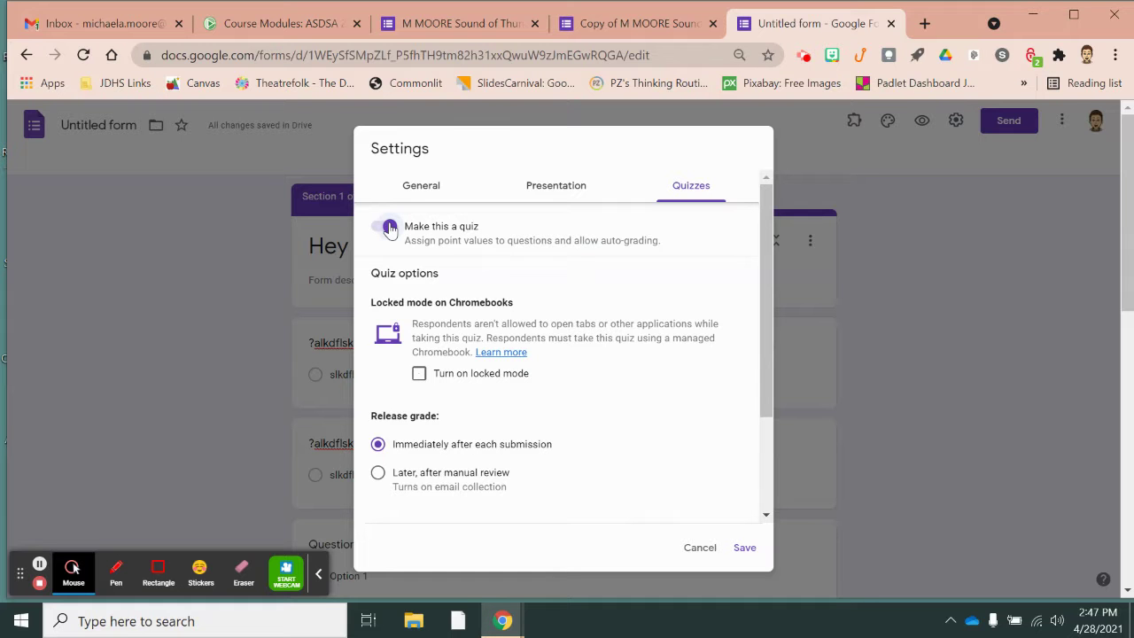
left_click(389, 228)
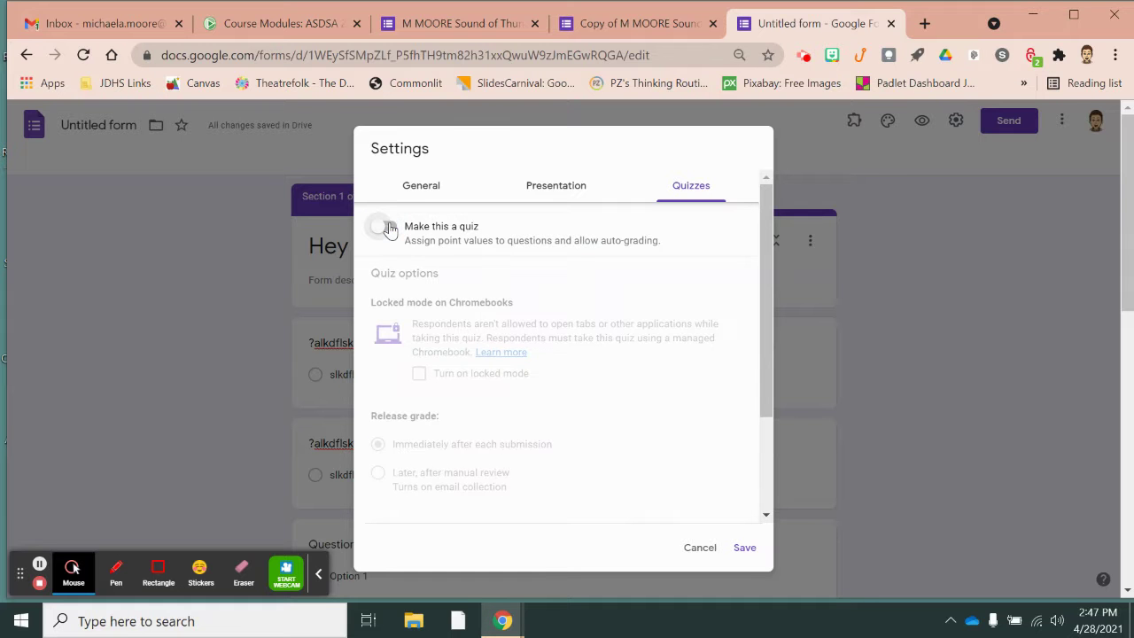
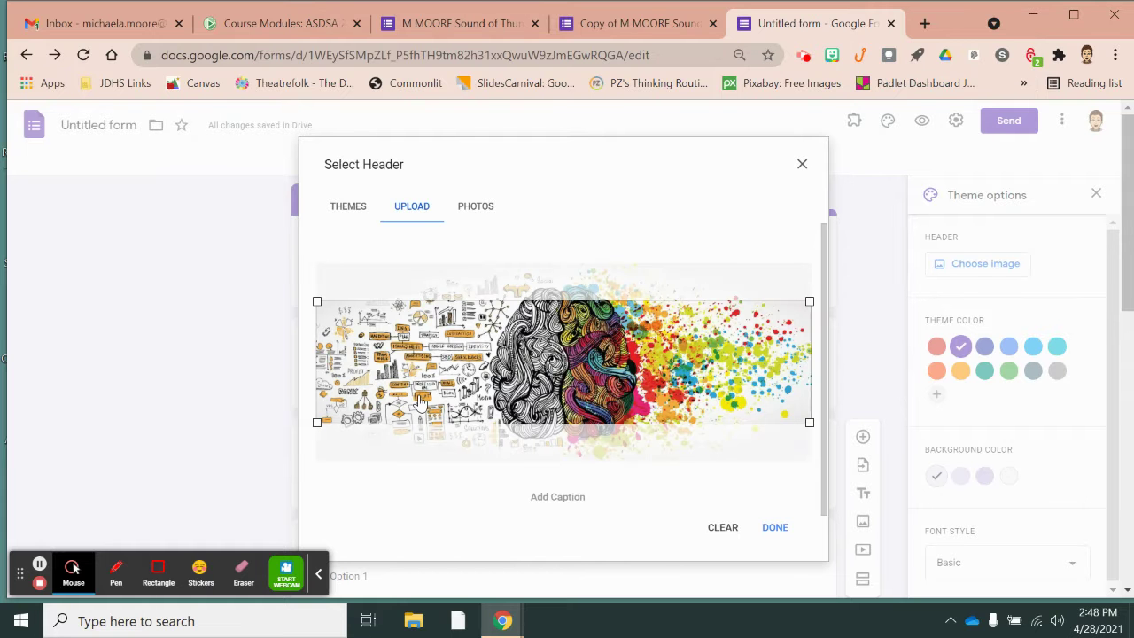
Apply the uploaded brain illustration as the form header and try the red, green and teal theme colors before choosing mauve
left_click(781, 528)
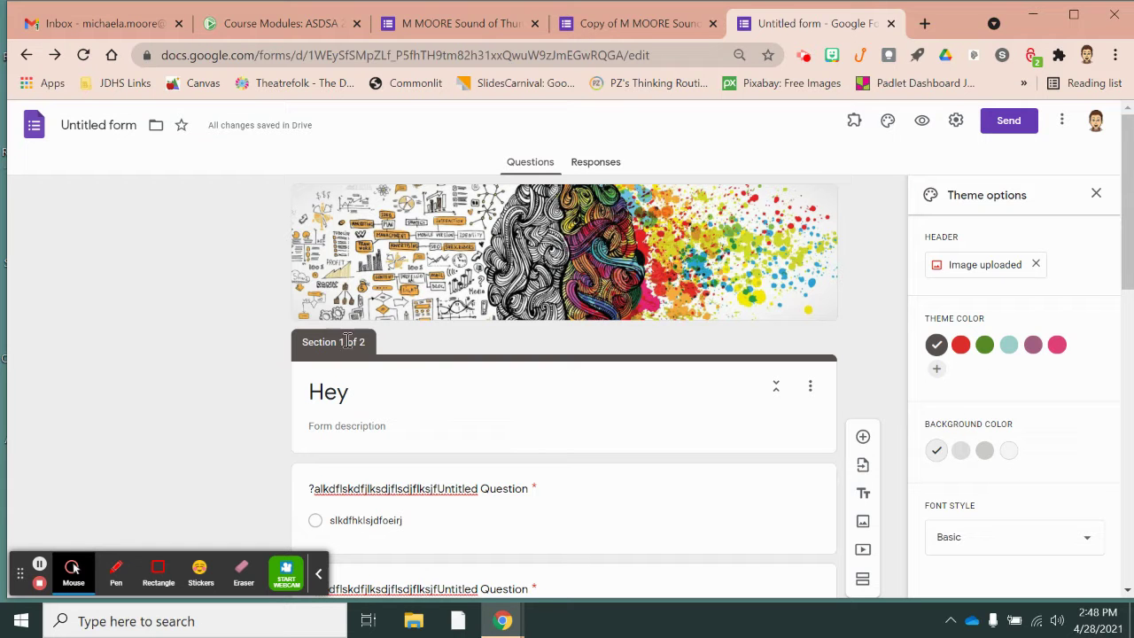
left_click(960, 346)
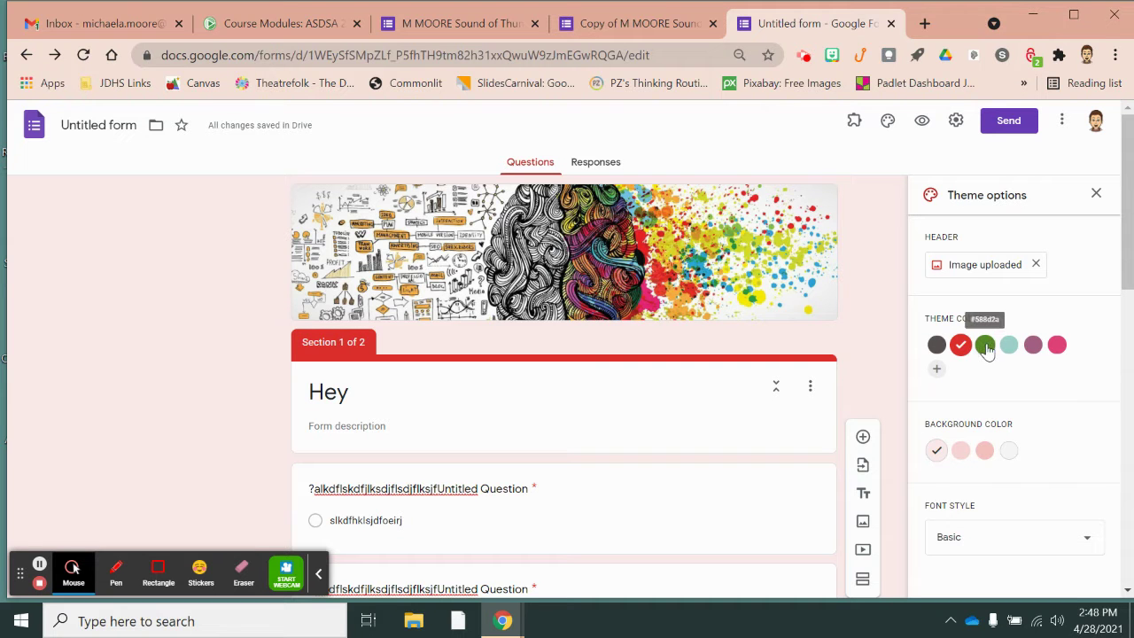
left_click(985, 346)
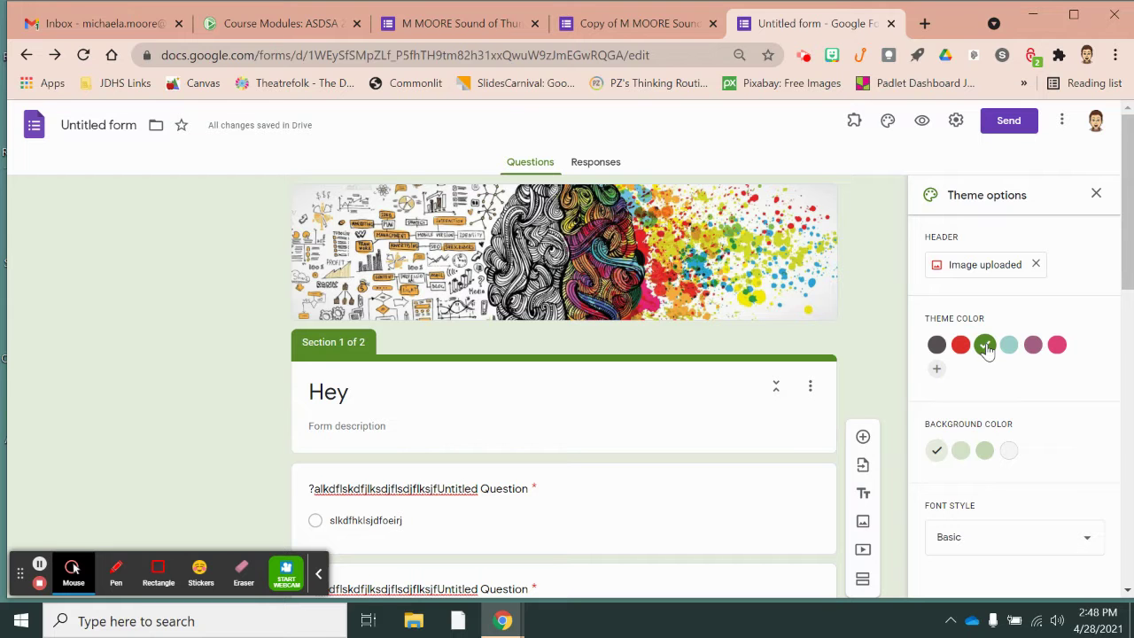
left_click(1009, 345)
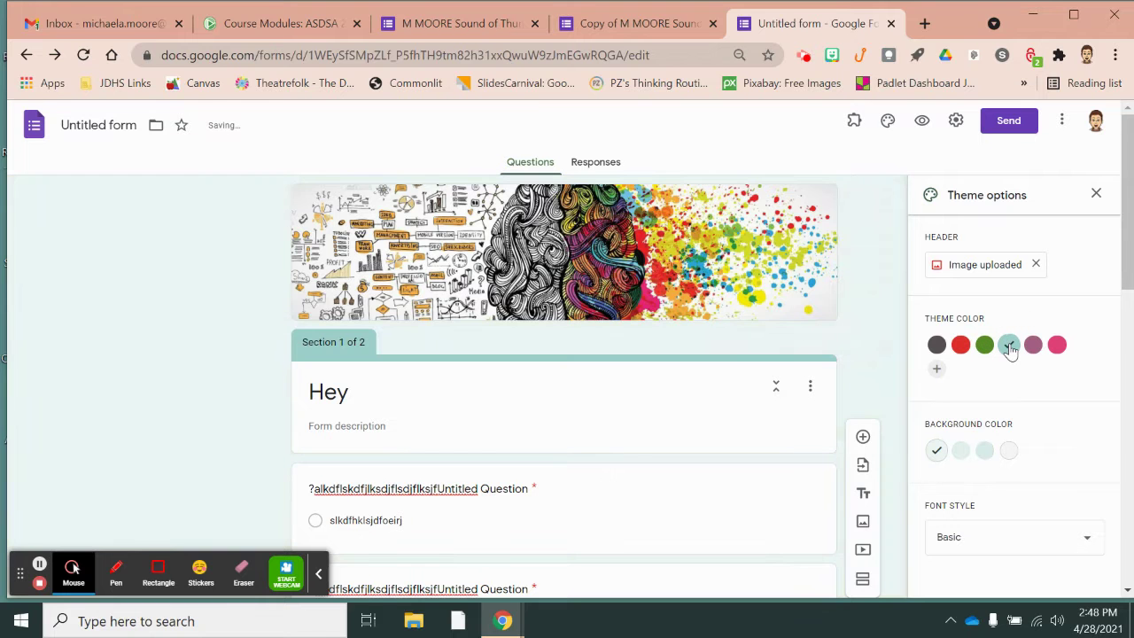
left_click(1033, 345)
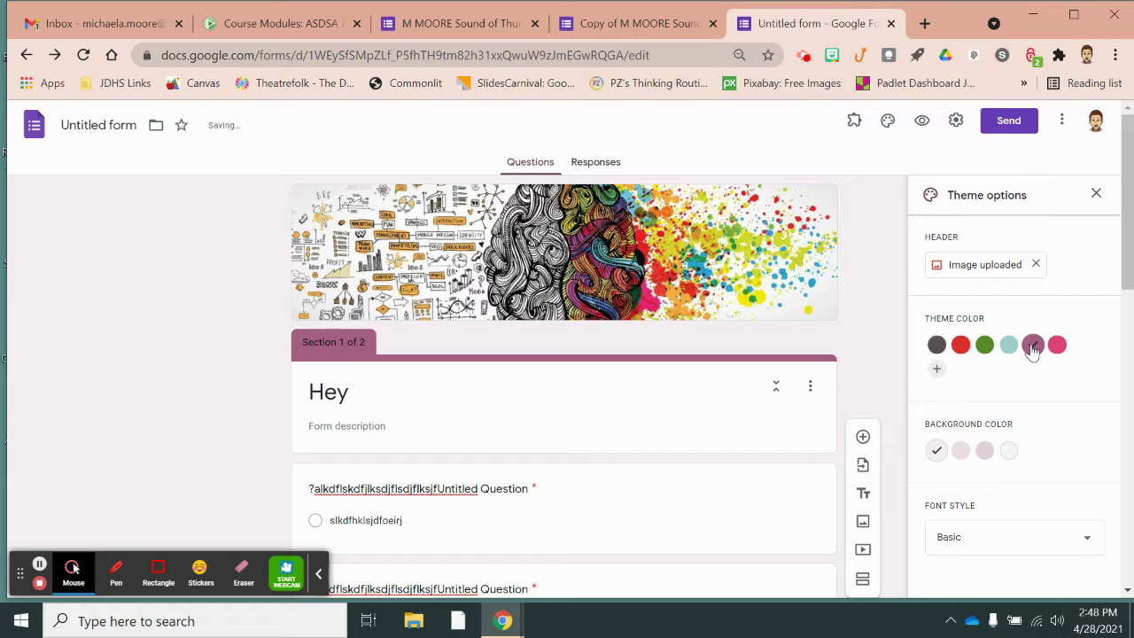
Try the medium mauve background tint, settle on the darkest mauve tint, and check it on the form
left_click(963, 453)
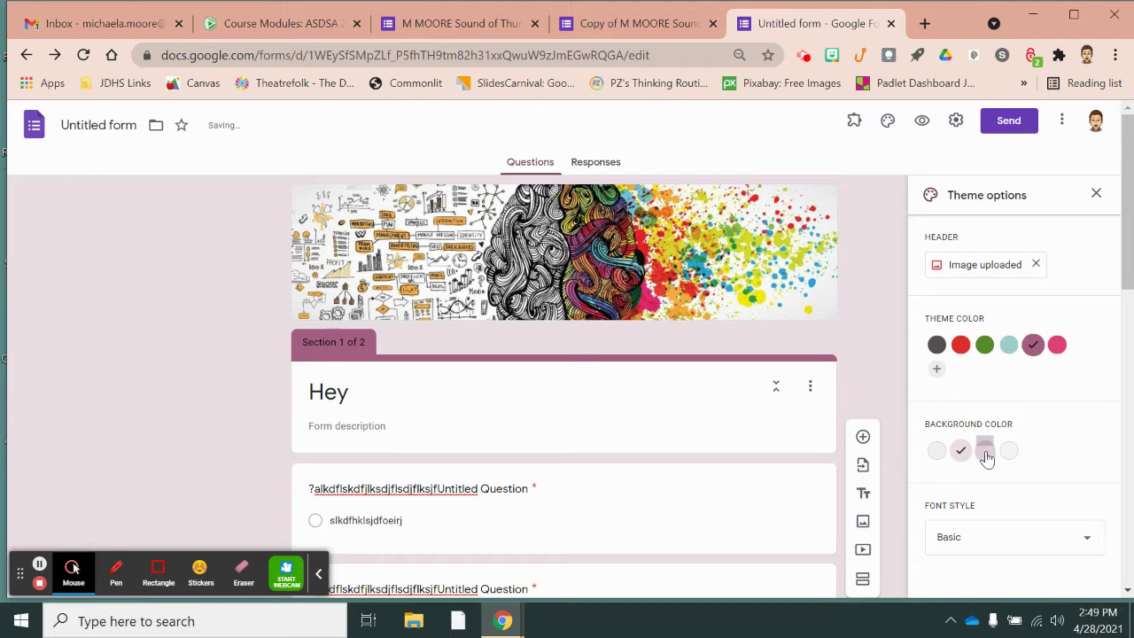
left_click(985, 453)
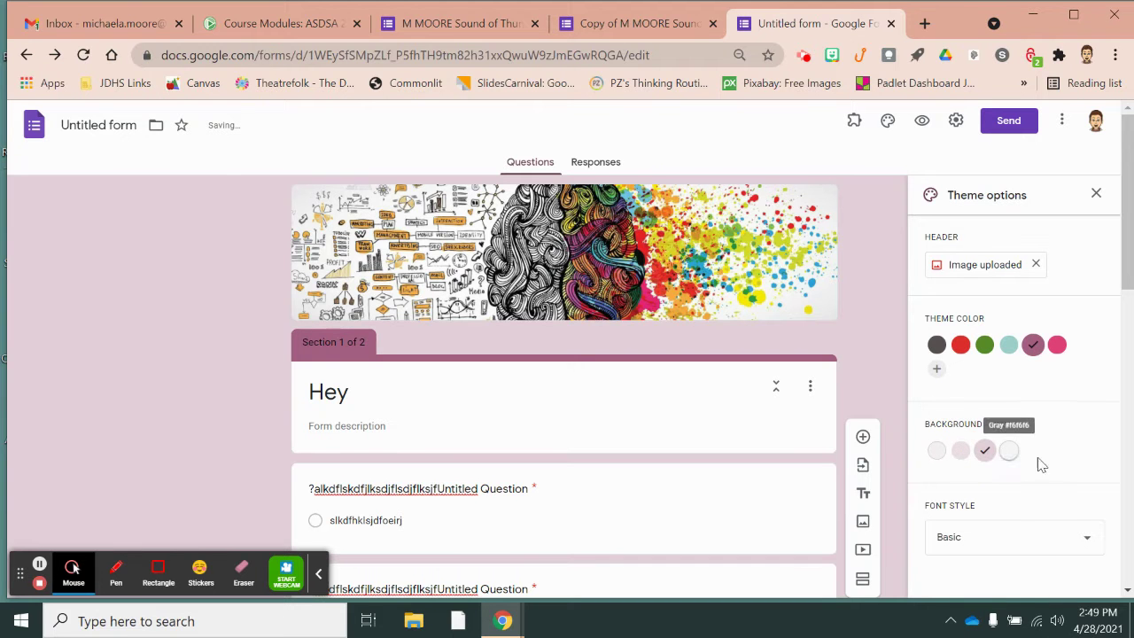
scroll(1052, 470, "down", 1)
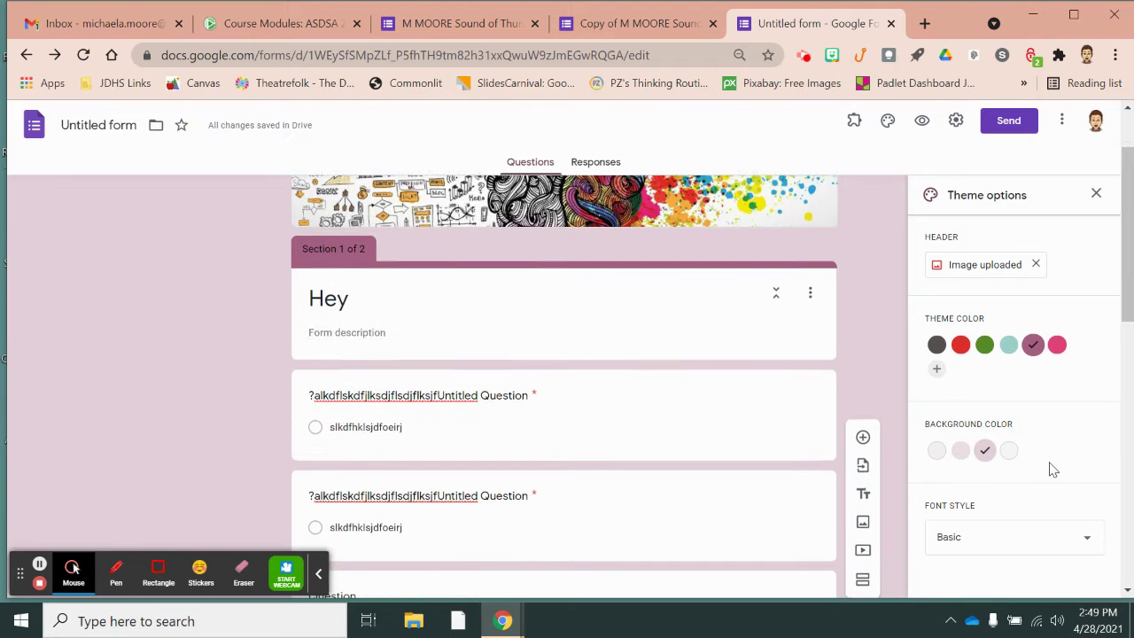
Try the Decorative and Formal font styles on the form and settle on Playful
left_click(1088, 540)
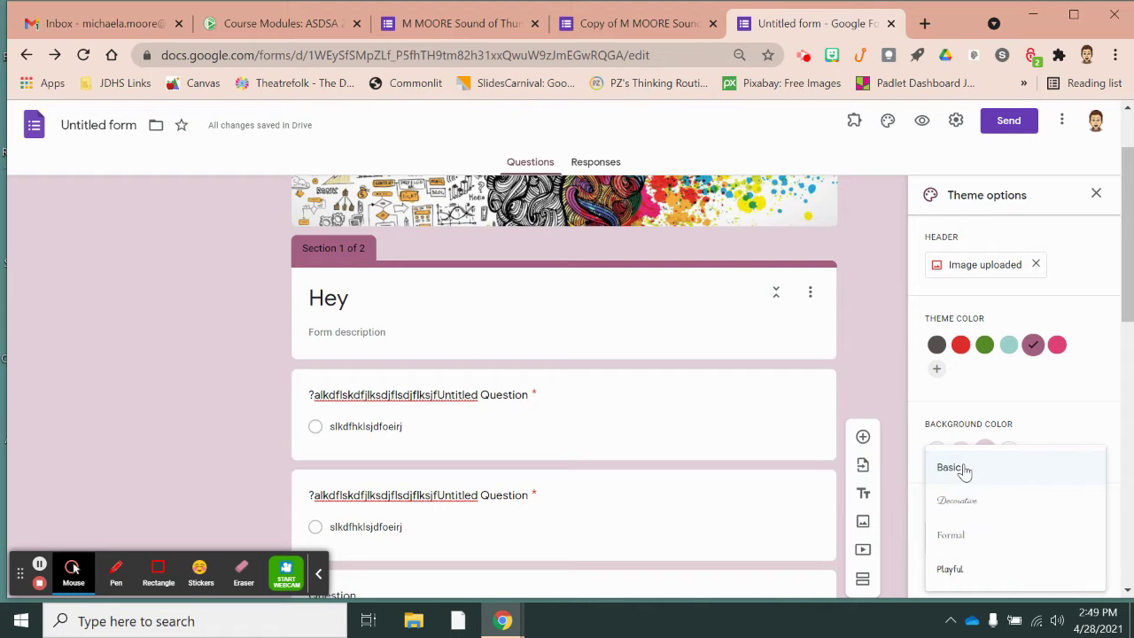
left_click(971, 505)
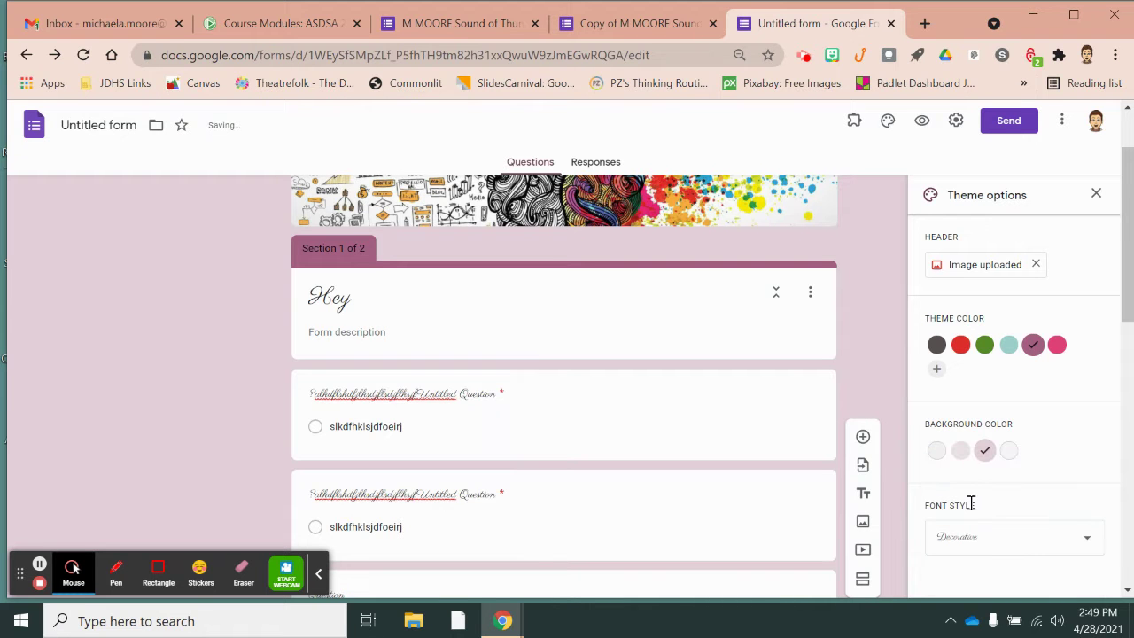
left_click(1086, 538)
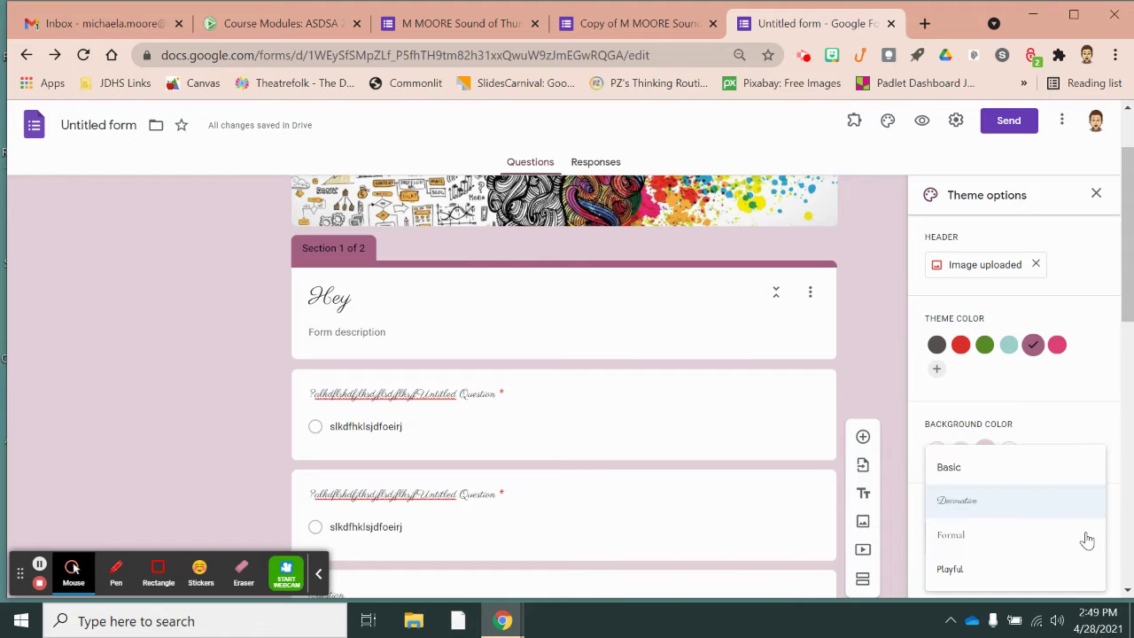
left_click(965, 536)
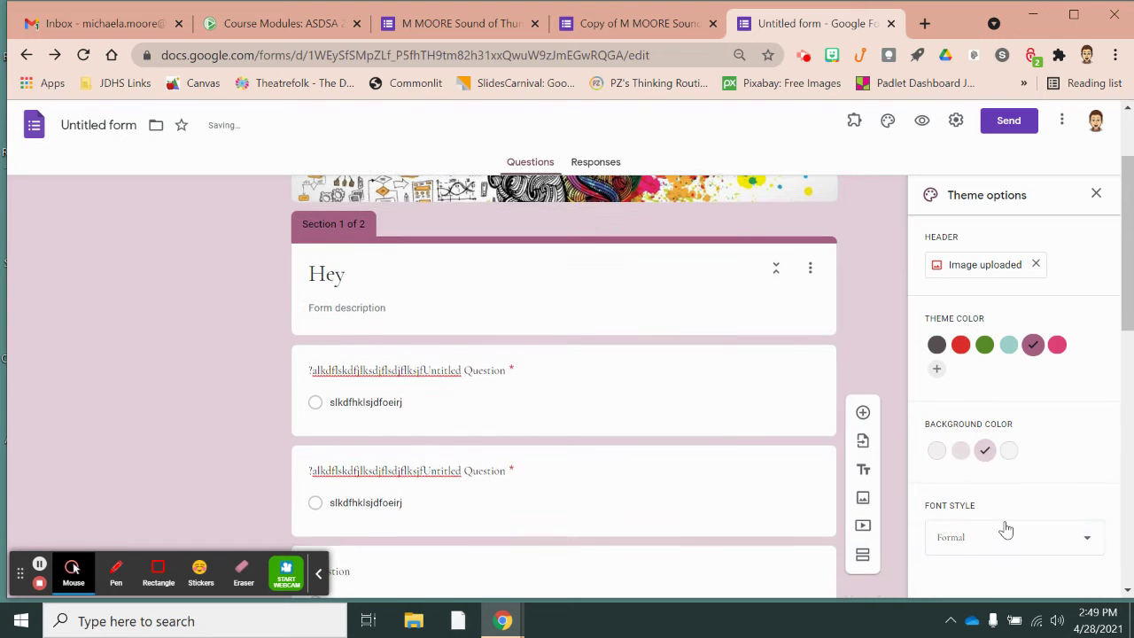
left_click(1083, 539)
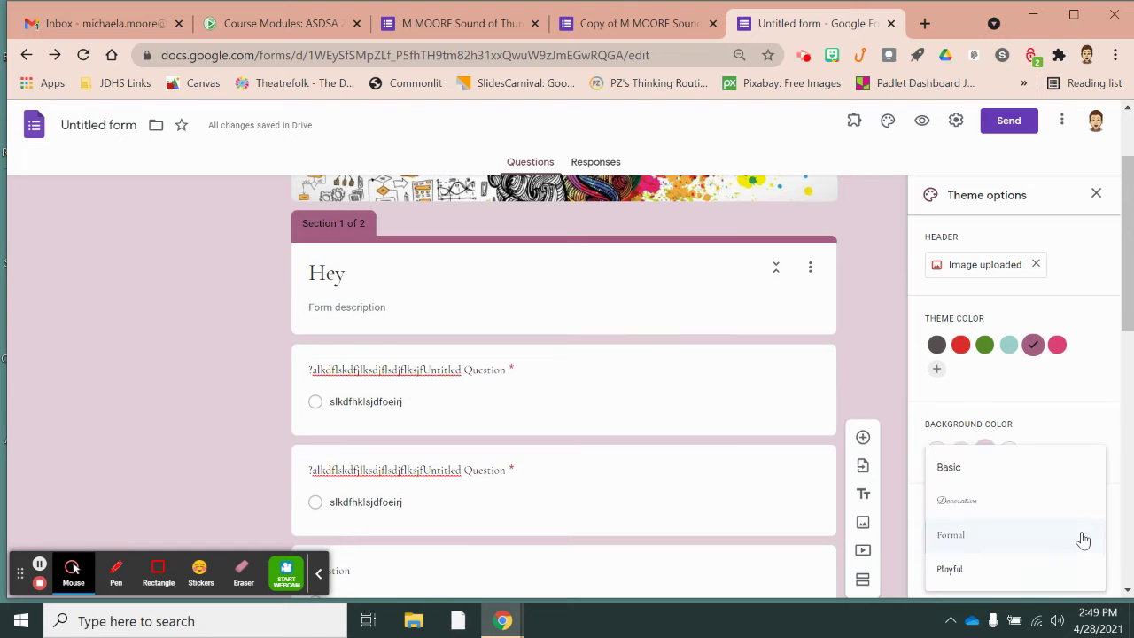
left_click(985, 573)
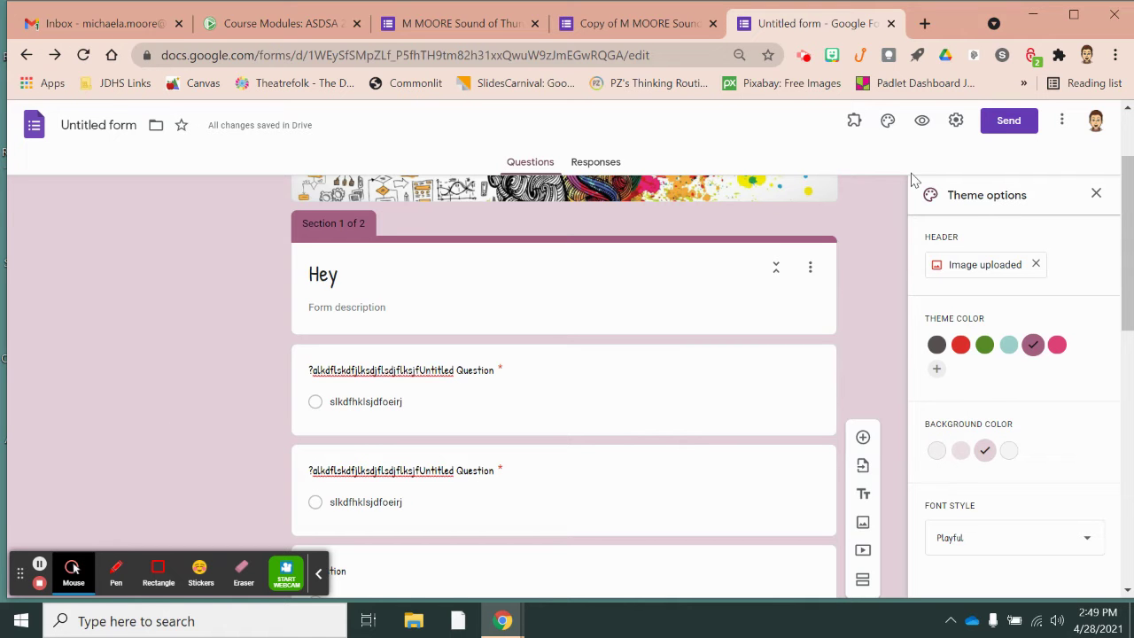
Review the form's email, link and embed sending options, and copy the form link with Shorten URL enabled
left_click(1012, 128)
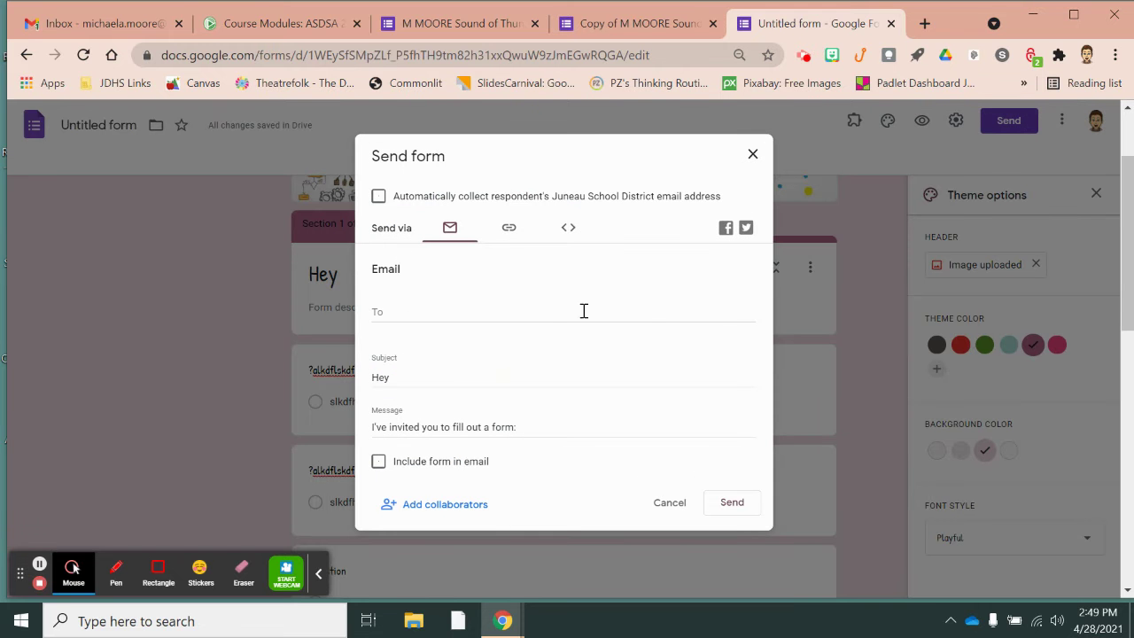
left_click(509, 230)
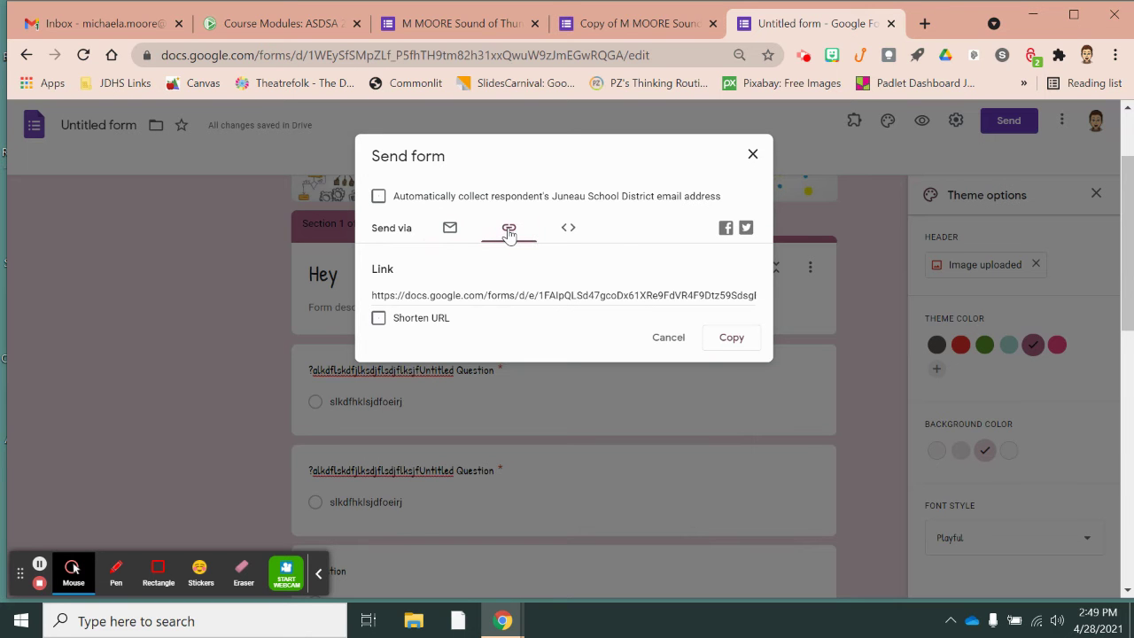
left_click(569, 228)
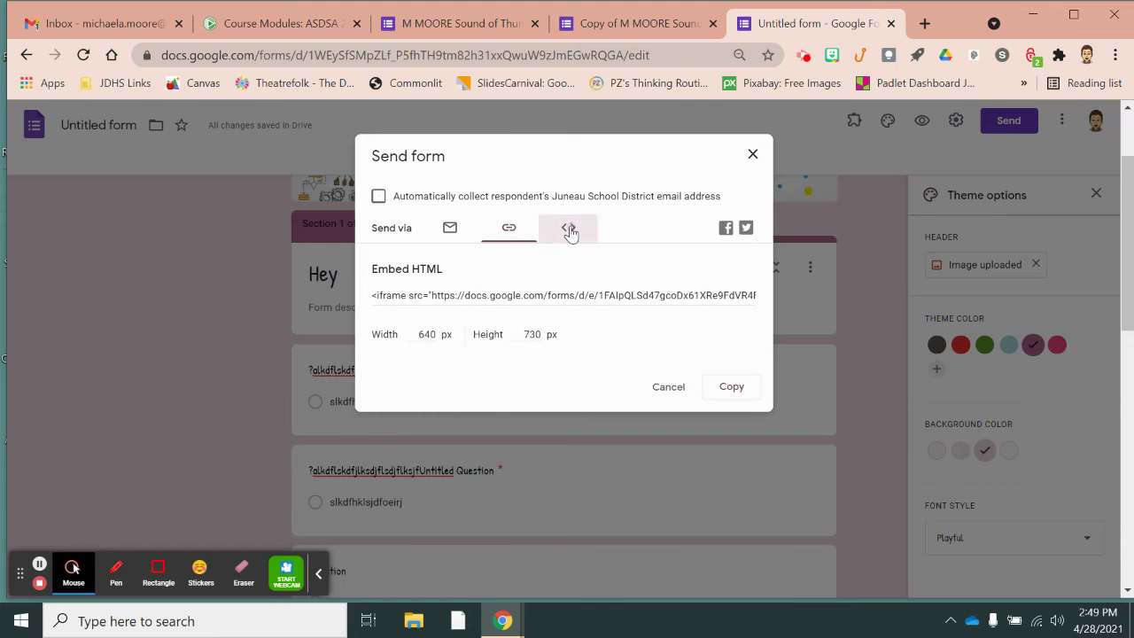
left_click(509, 232)
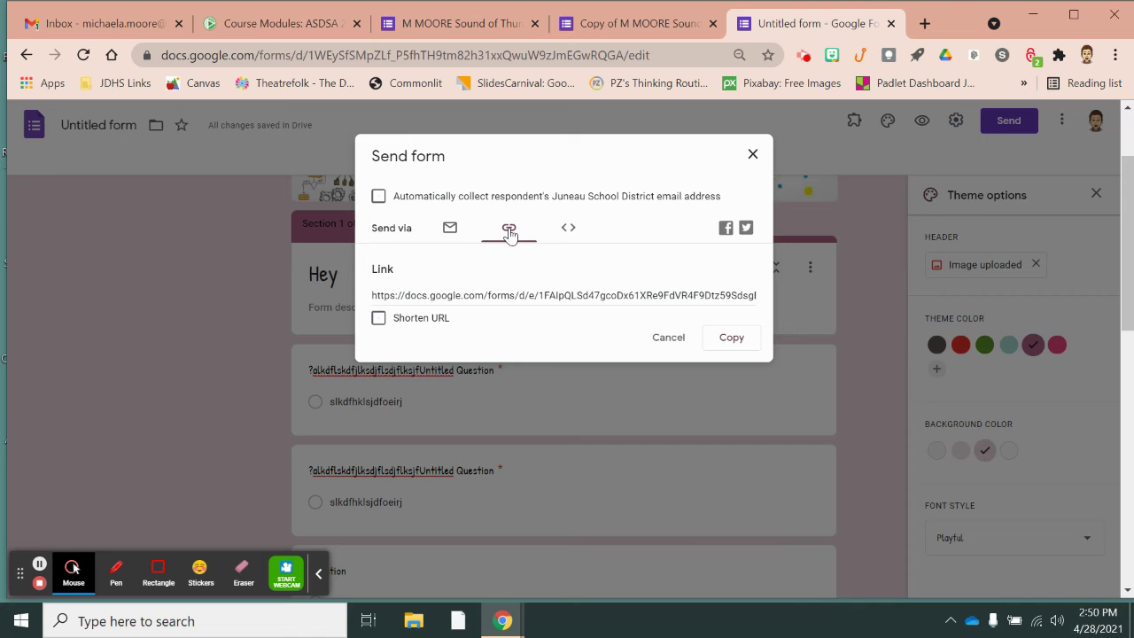
left_click(378, 319)
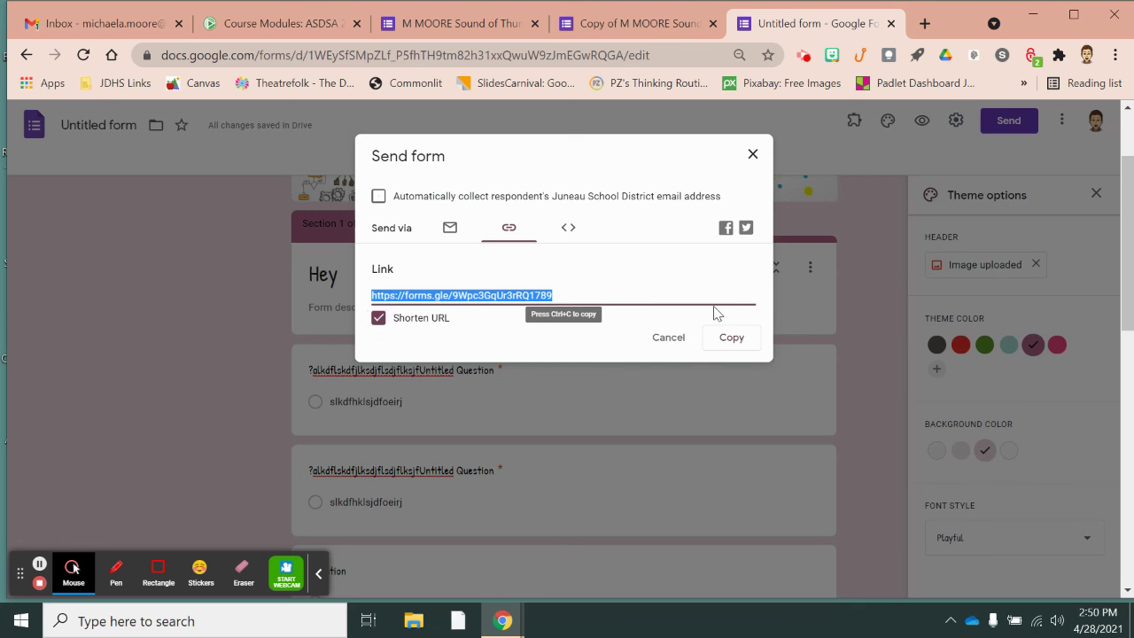
left_click(738, 343)
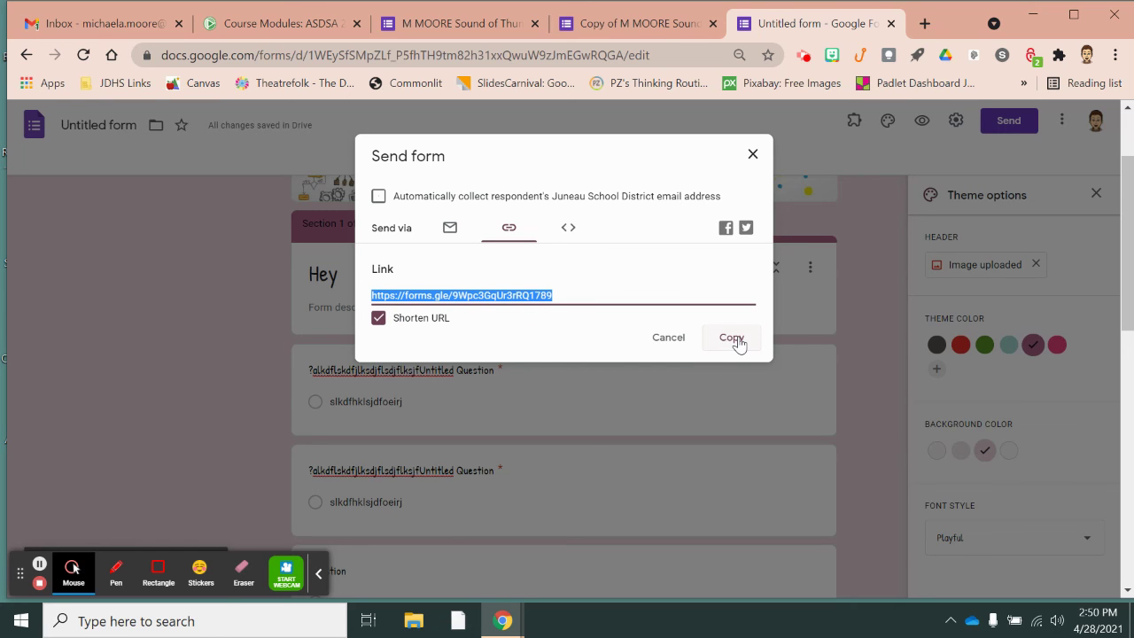